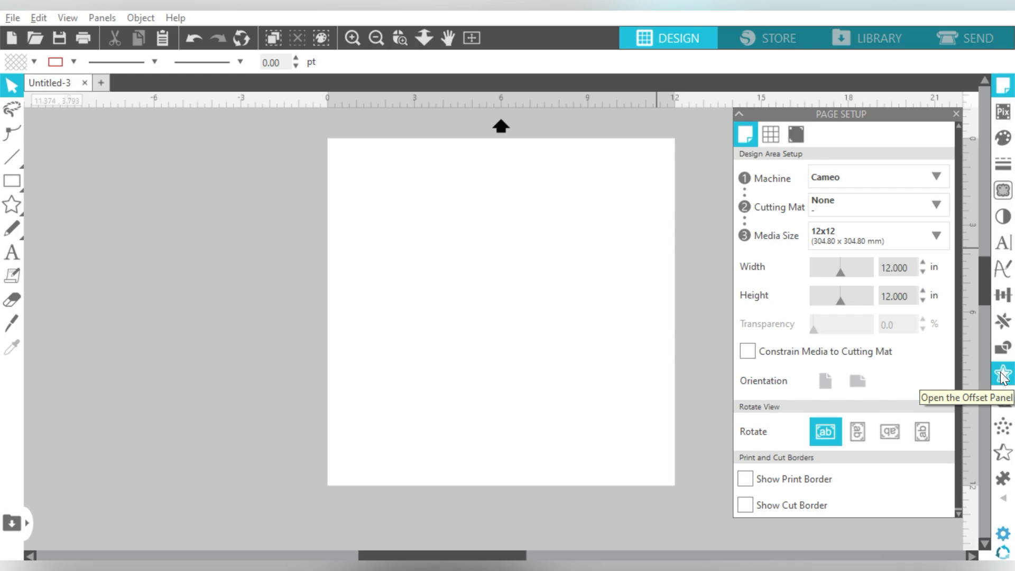
Open the Offset settings.
click(1002, 376)
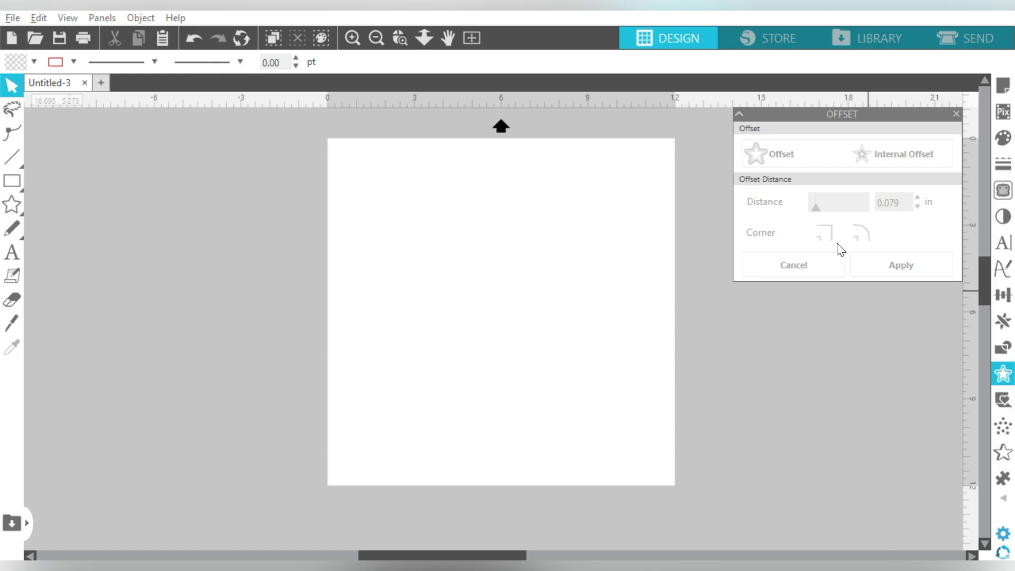
click(94, 18)
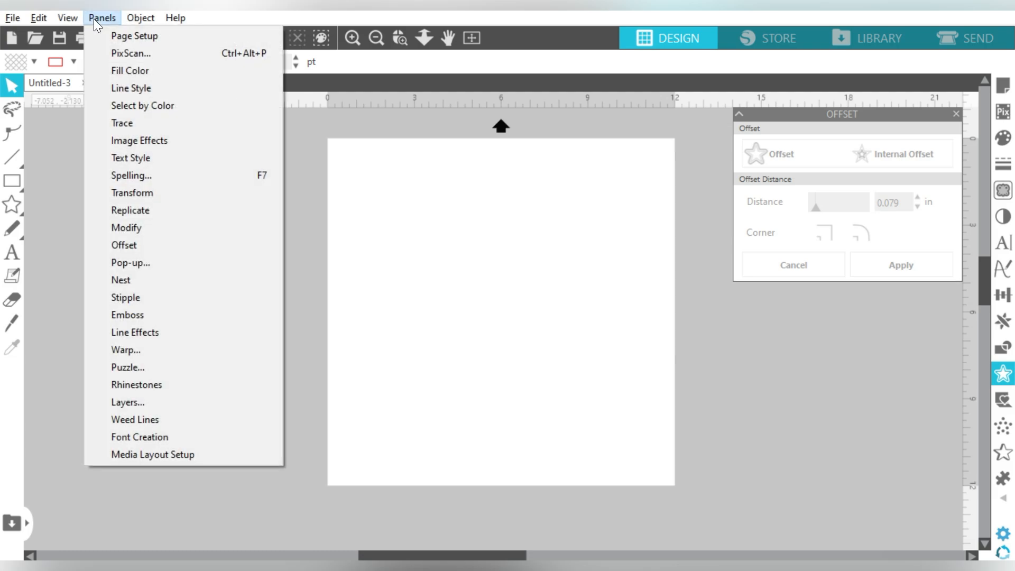
click(159, 246)
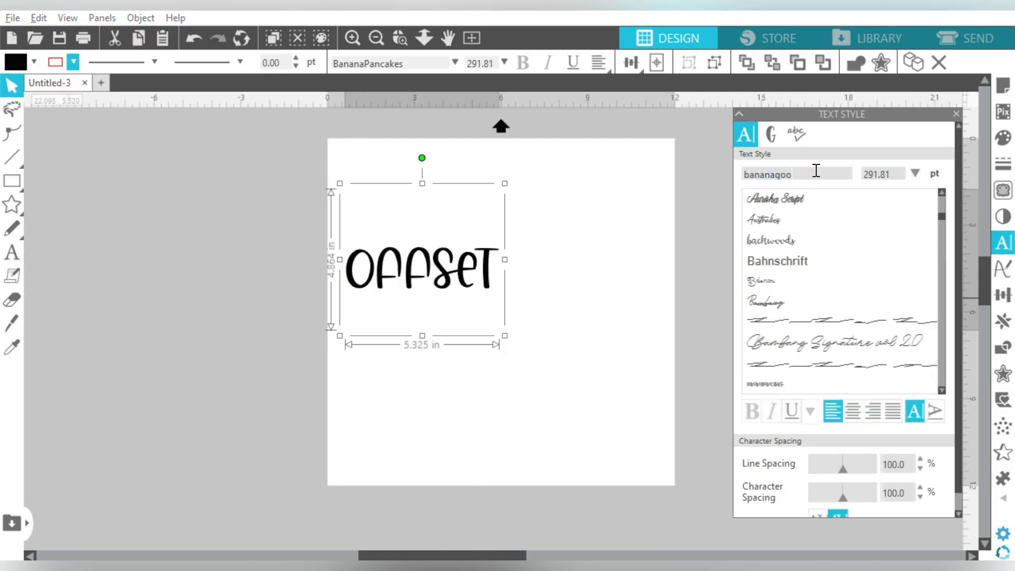
Set the font of the "offset" text to GoodMorningGorgeous.
text(good)
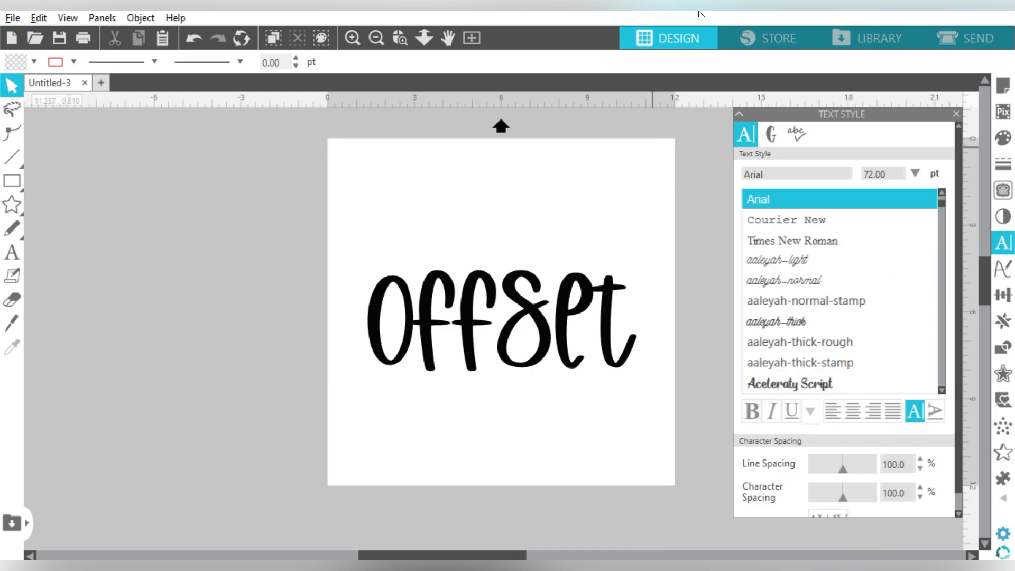
Create an outward offset of 0.125 in with rounded corners around the word "offset".
click(522, 297)
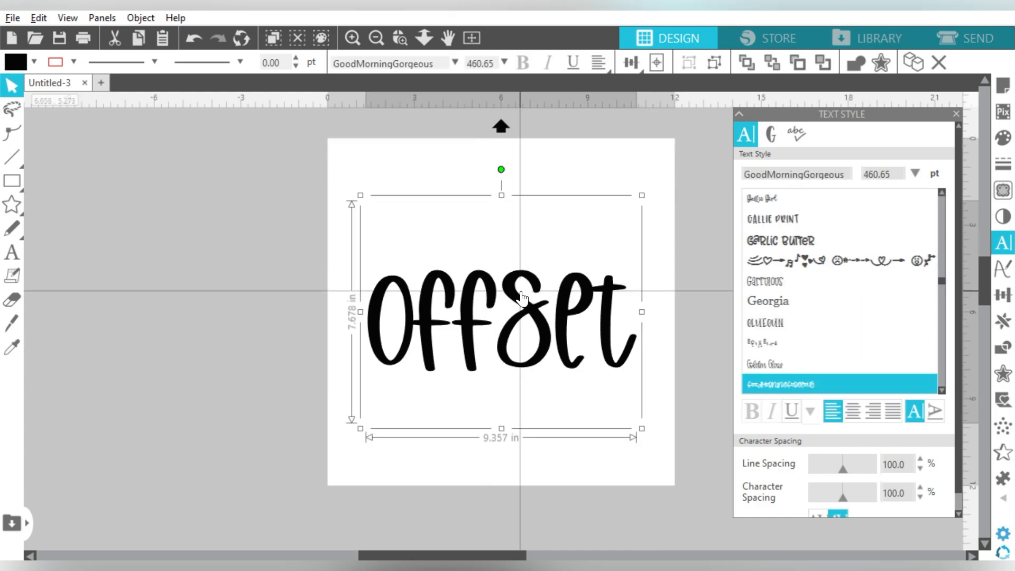
click(1002, 374)
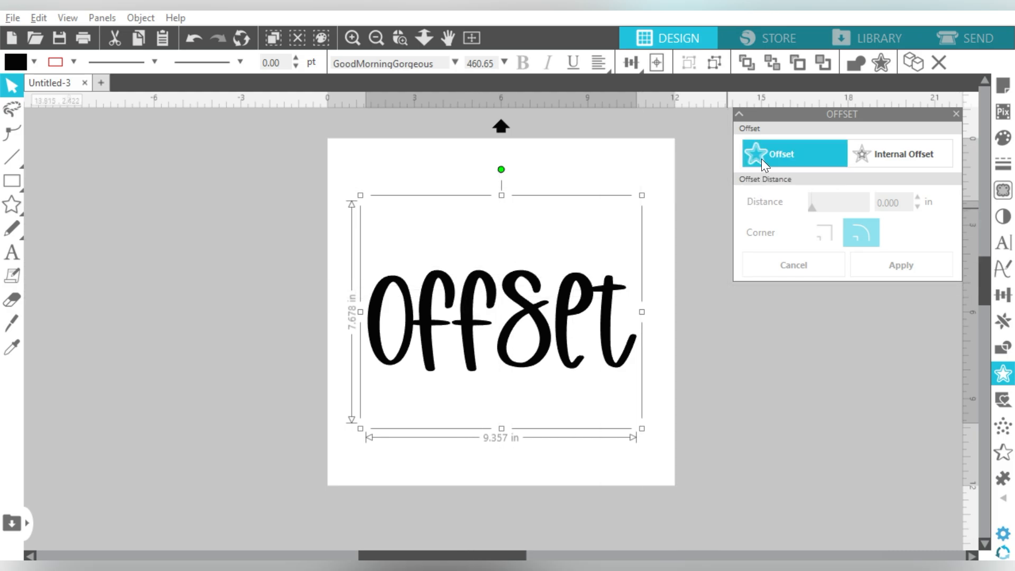
click(761, 158)
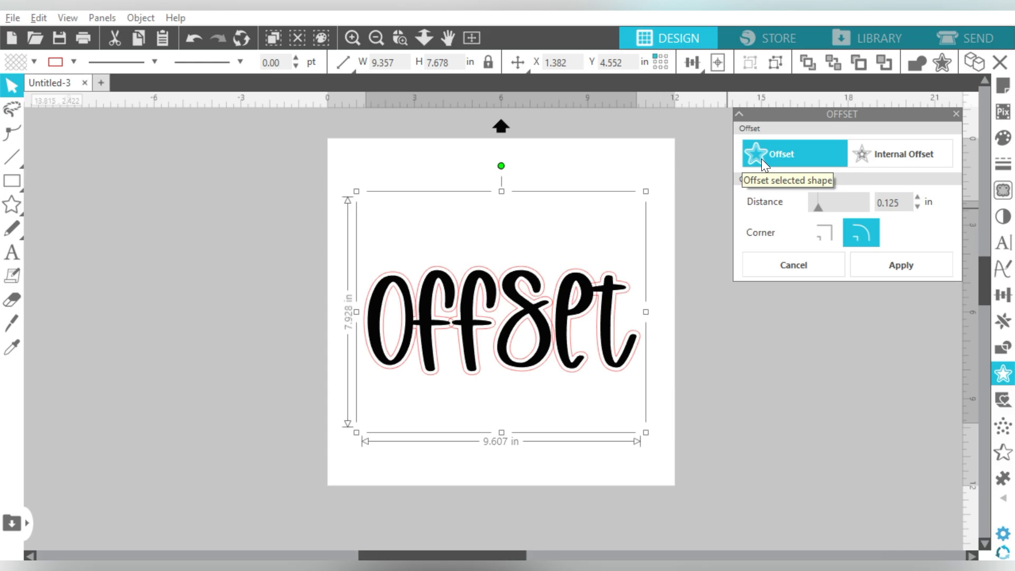
drag(819, 206, 831, 204)
double_click(893, 202)
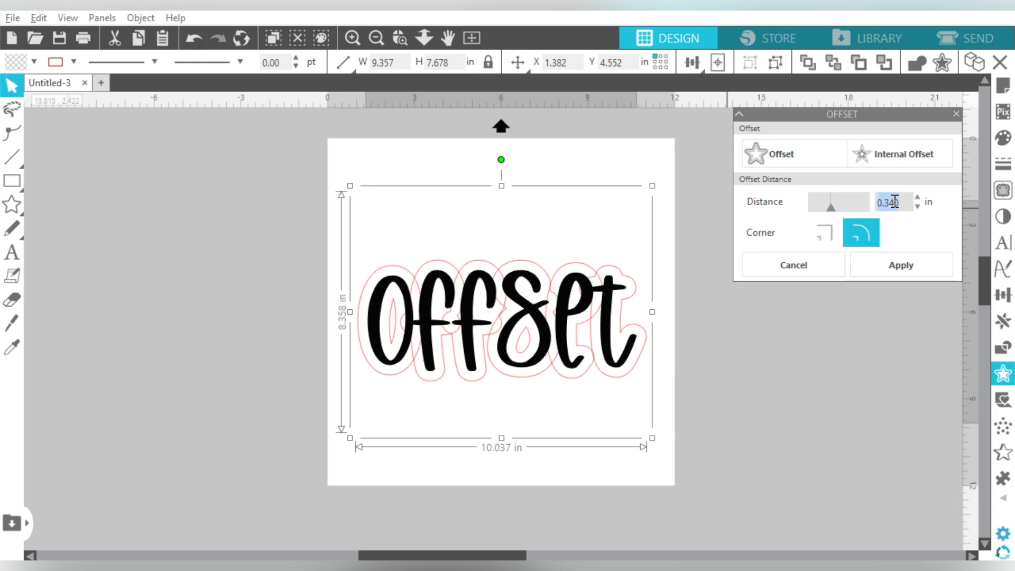
text(0.125)
key(Return)
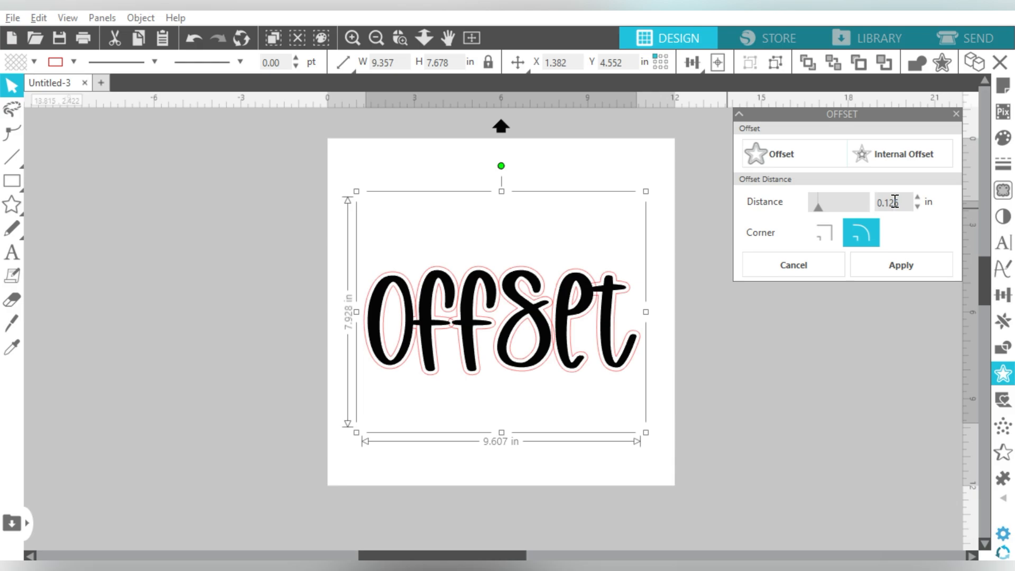
click(892, 271)
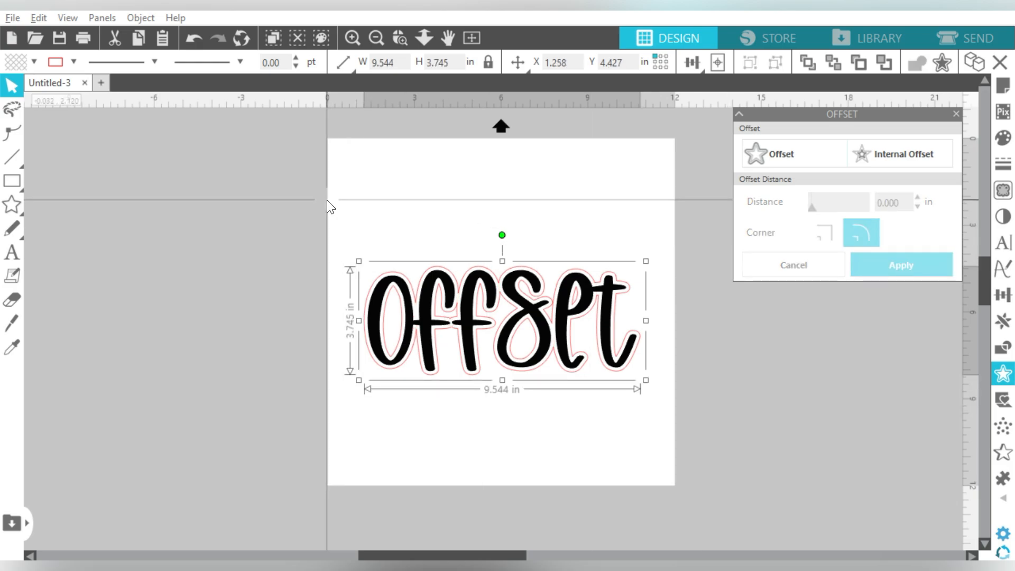
Fill the lettering of the word "offset" with the pink, blue and teal mosaic pattern.
click(385, 290)
click(1002, 137)
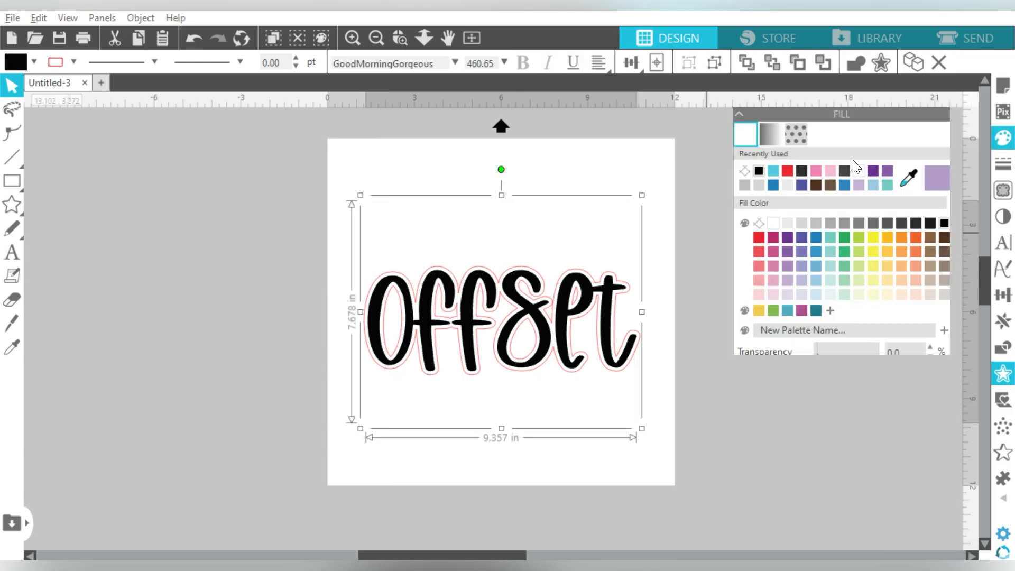
click(798, 137)
scroll(862, 279, down, 3)
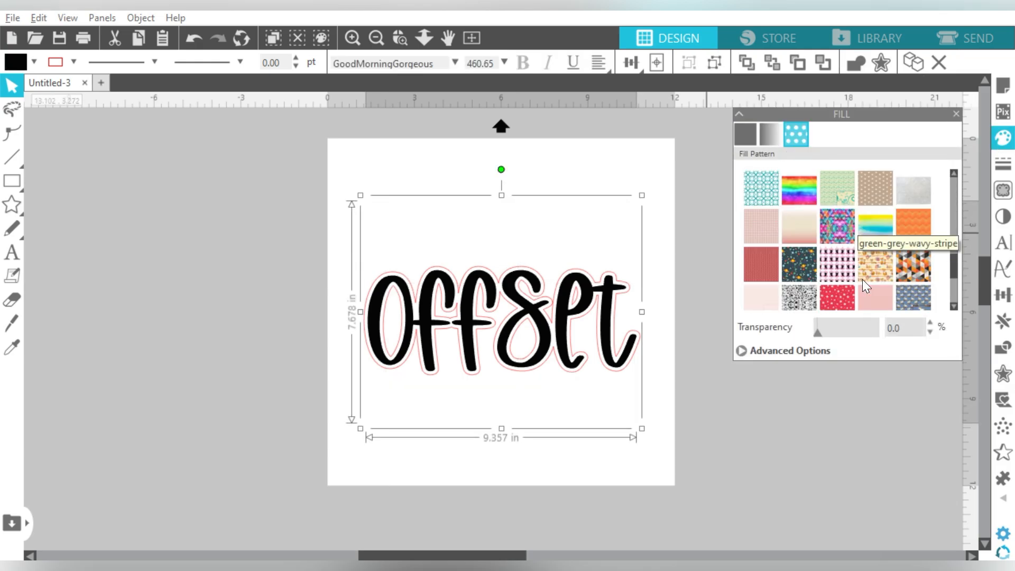
drag(827, 220, 656, 316)
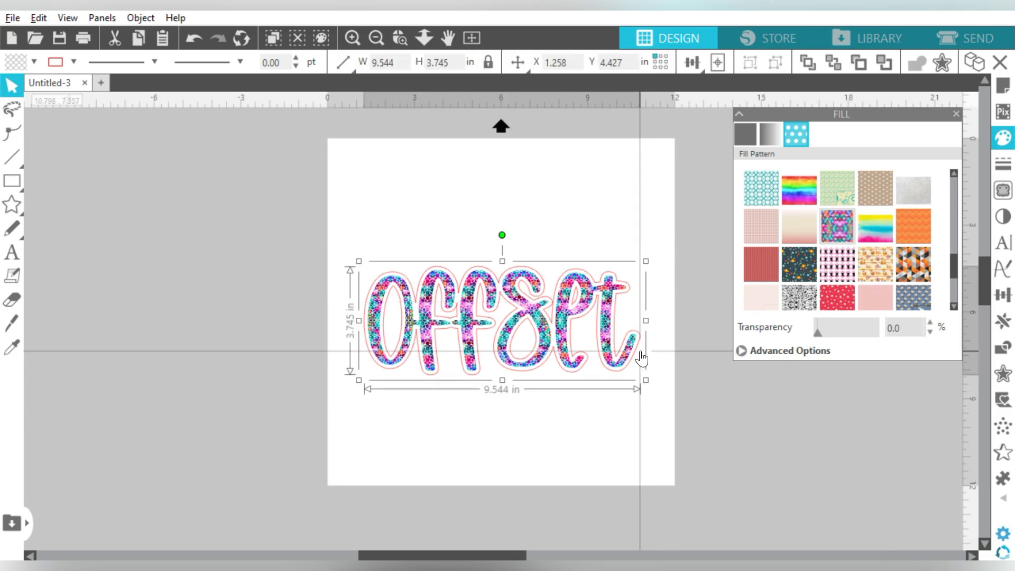
Fill the offset shape with a bright pink sampled from the patterned lettering.
click(34, 61)
click(177, 90)
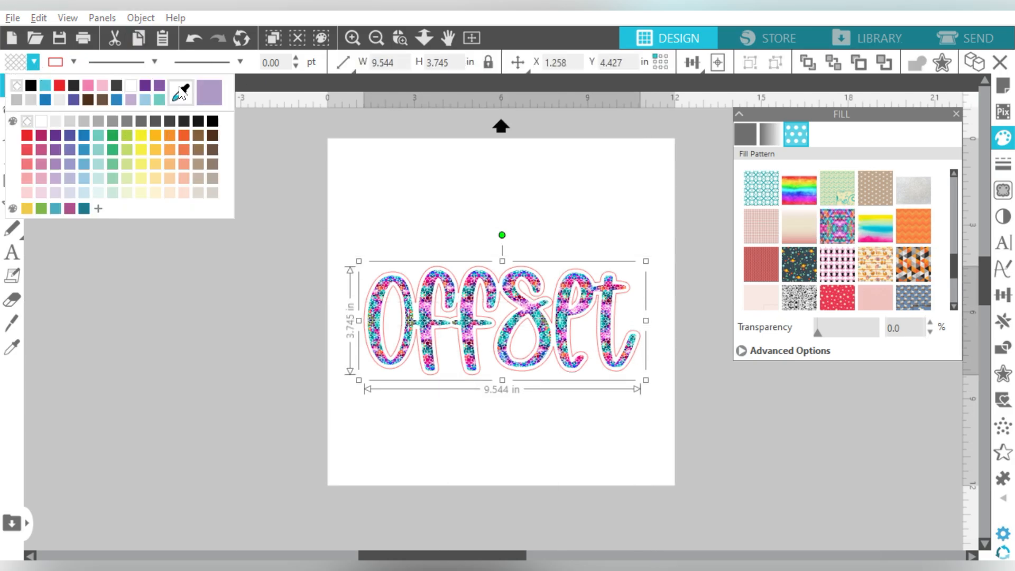
click(426, 277)
click(392, 206)
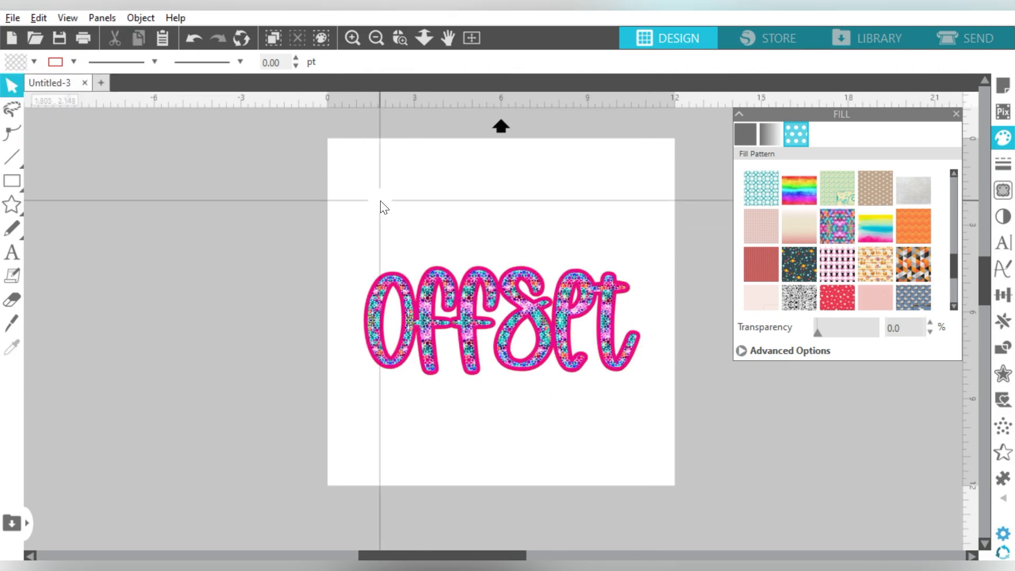
Remove the line color from both the patterned text and its offset.
key(ctrl+a)
click(74, 62)
click(56, 85)
click(529, 153)
Examine up close how the pink offset borders the patterned letters.
click(353, 37)
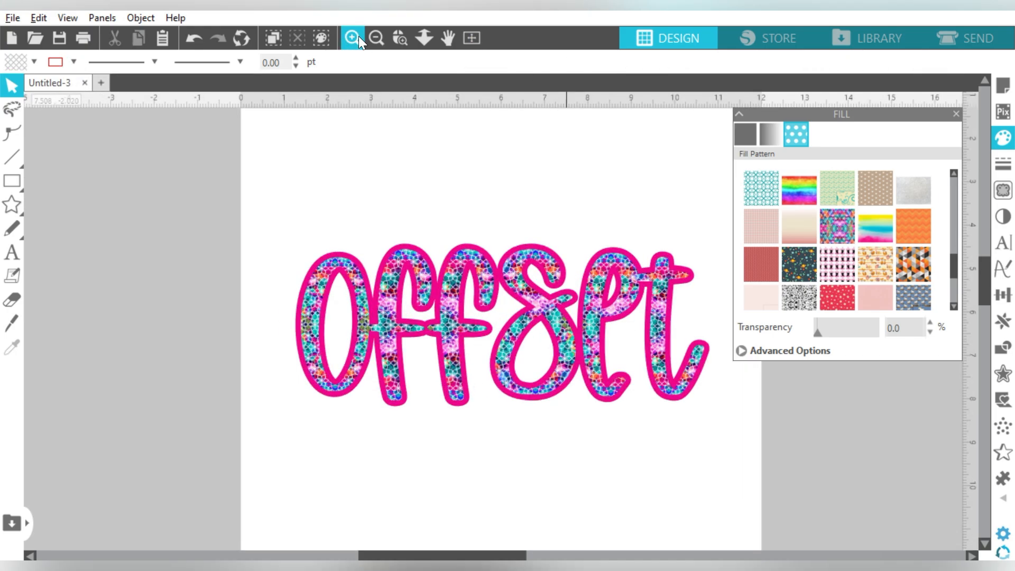
click(353, 38)
click(353, 37)
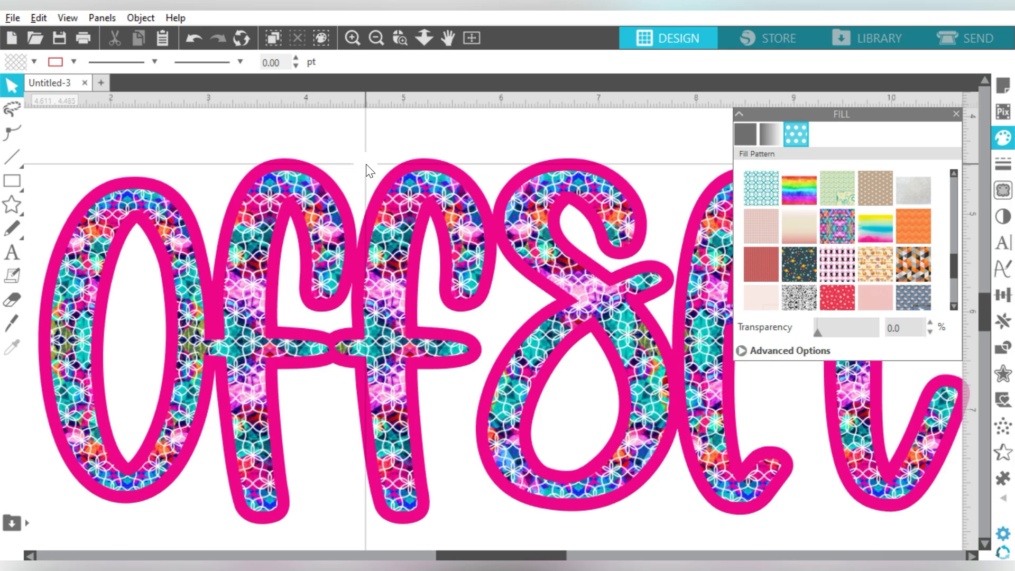
click(377, 37)
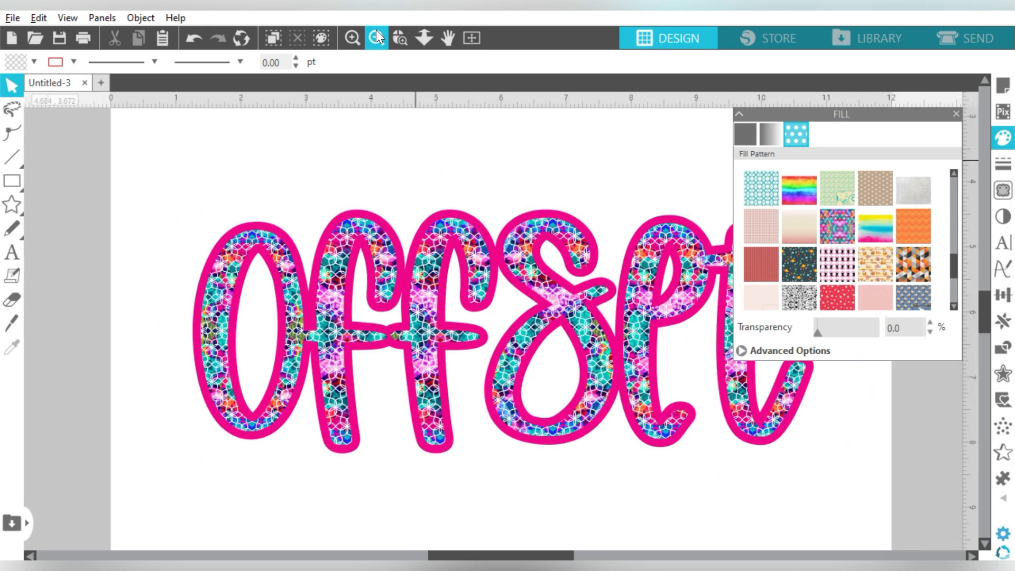
click(377, 32)
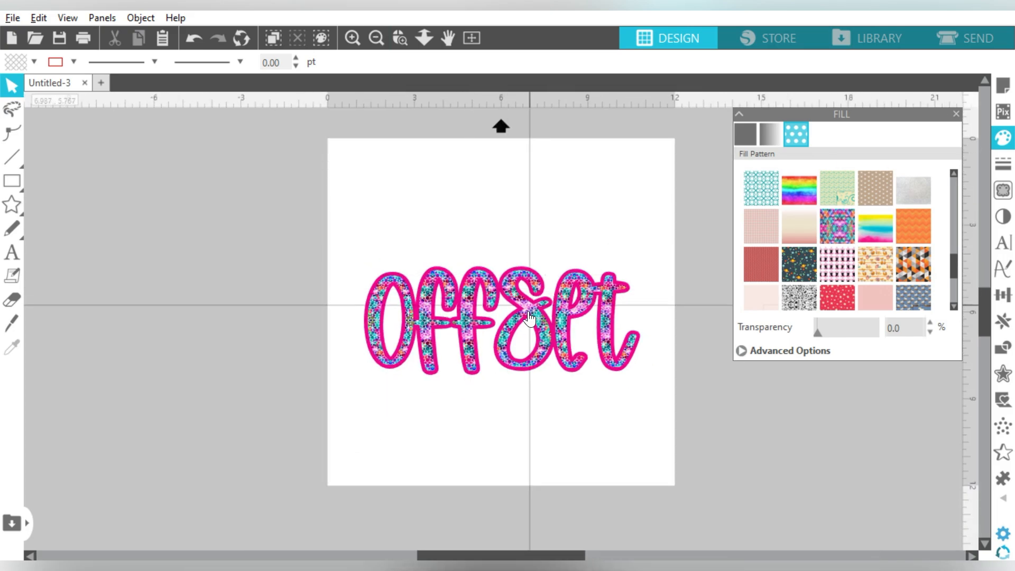
Separate the patterned text from its pink offset and place both beside the page, with the text above the offset.
drag(535, 321, 537, 195)
drag(594, 302, 254, 284)
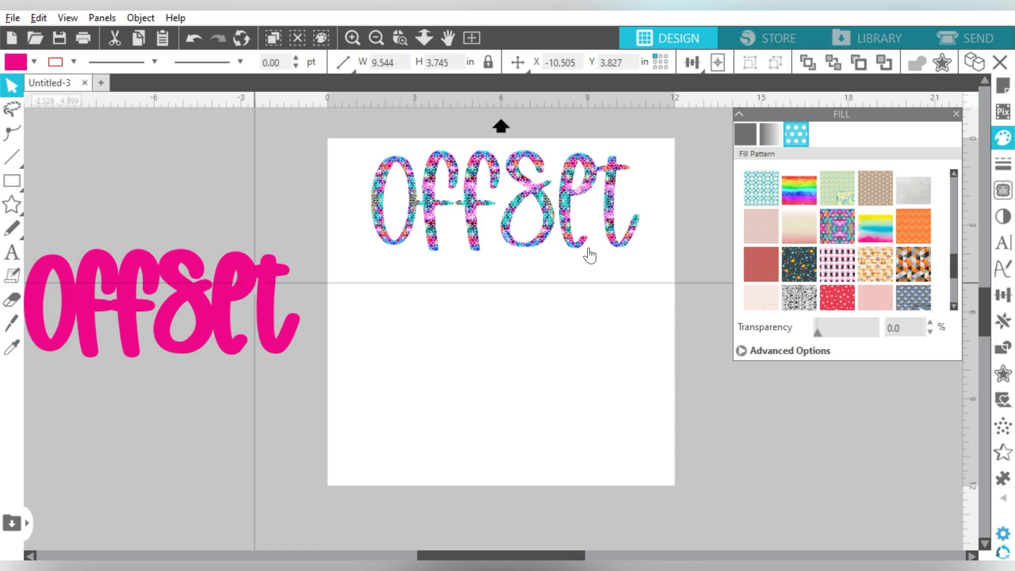
click(308, 233)
drag(529, 195, 186, 185)
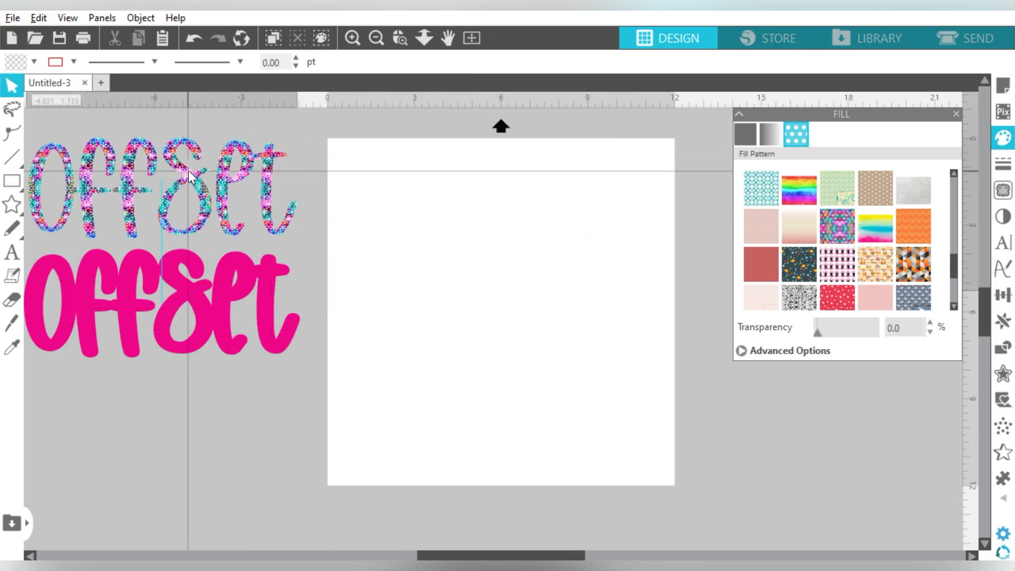
Move the pink offset back to the upper part of the page and lay the patterned text over it.
drag(180, 273, 518, 179)
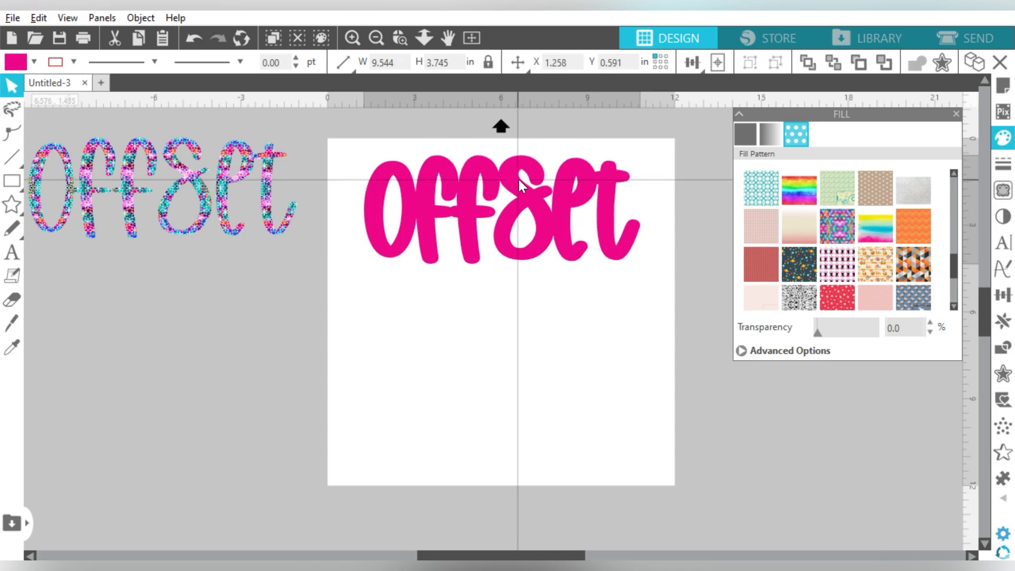
click(518, 179)
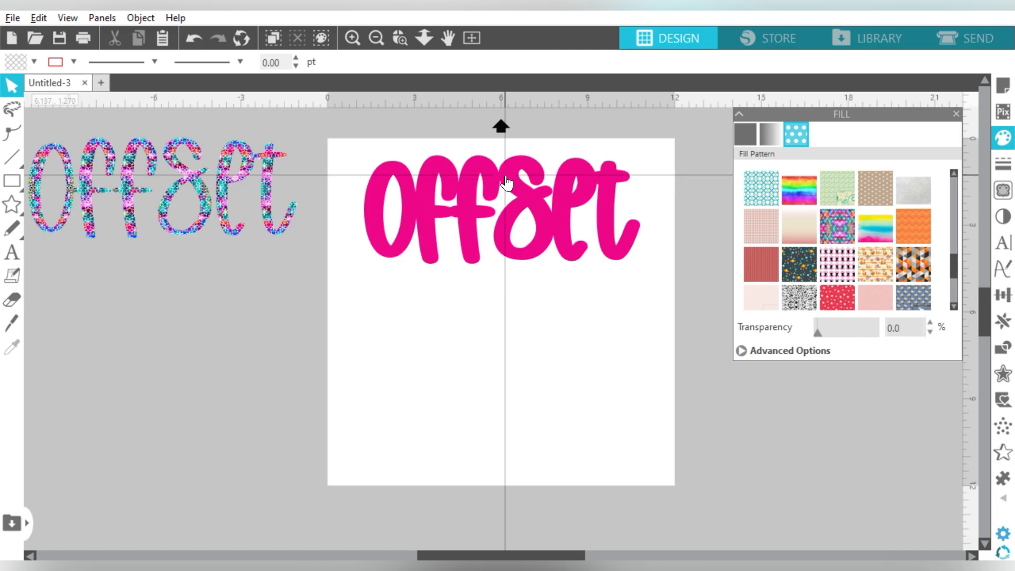
drag(199, 208, 541, 228)
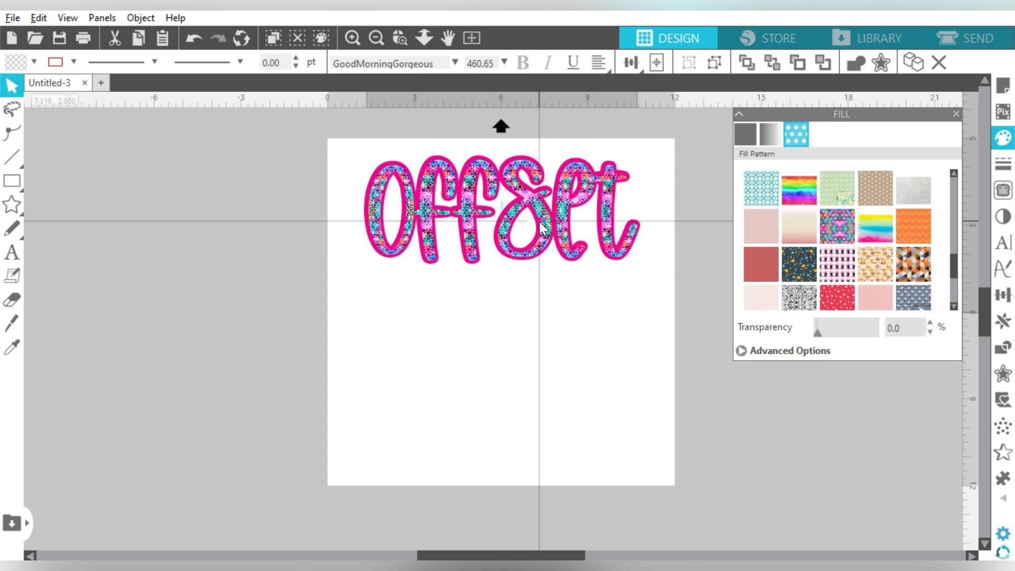
key(Escape)
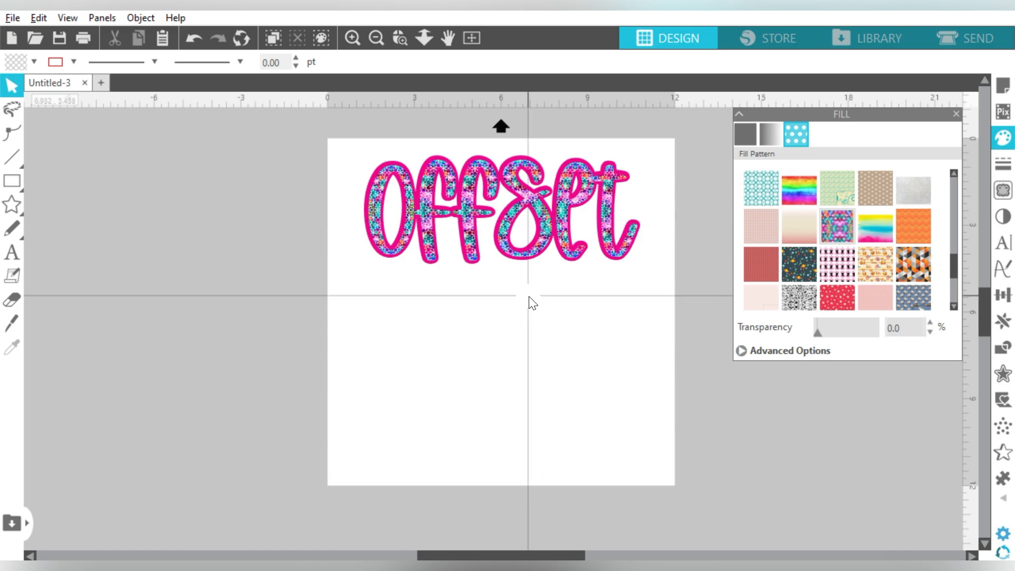
Delete the patterned text and its pink offset from the page.
key(ctrl+a)
key(Delete)
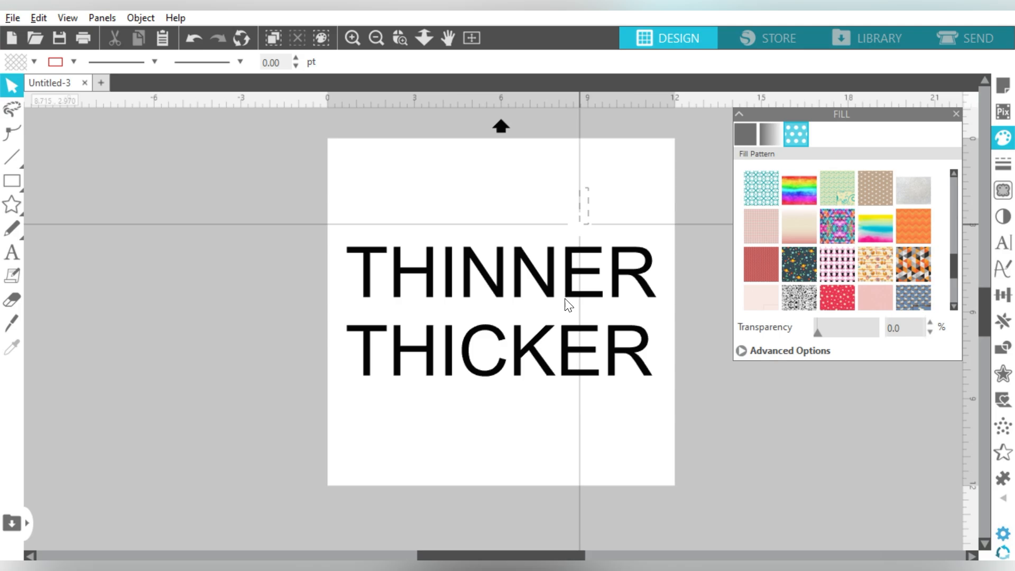
Change the font of the words THINNER and THICKER to Desmond.
click(994, 257)
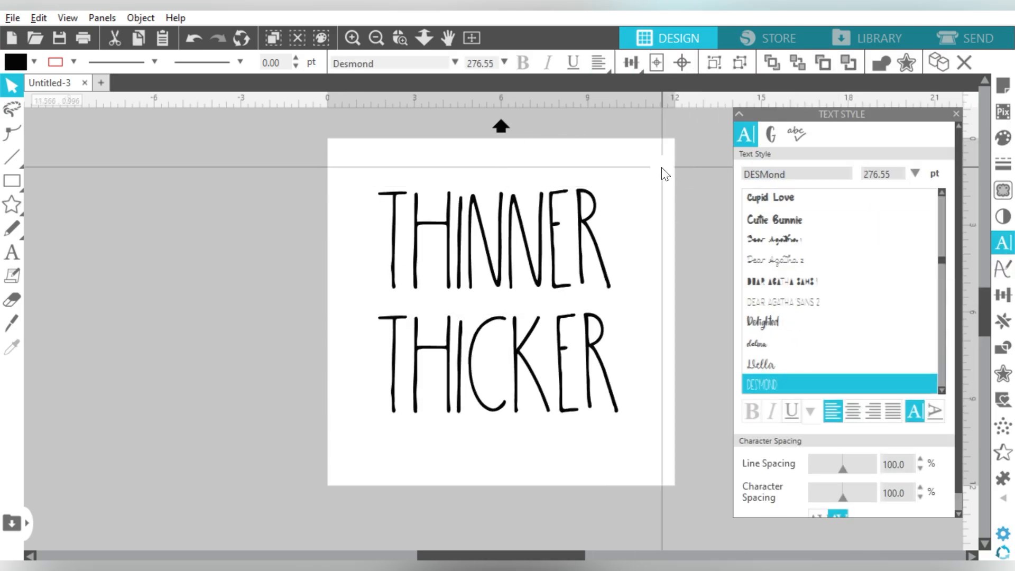
click(665, 175)
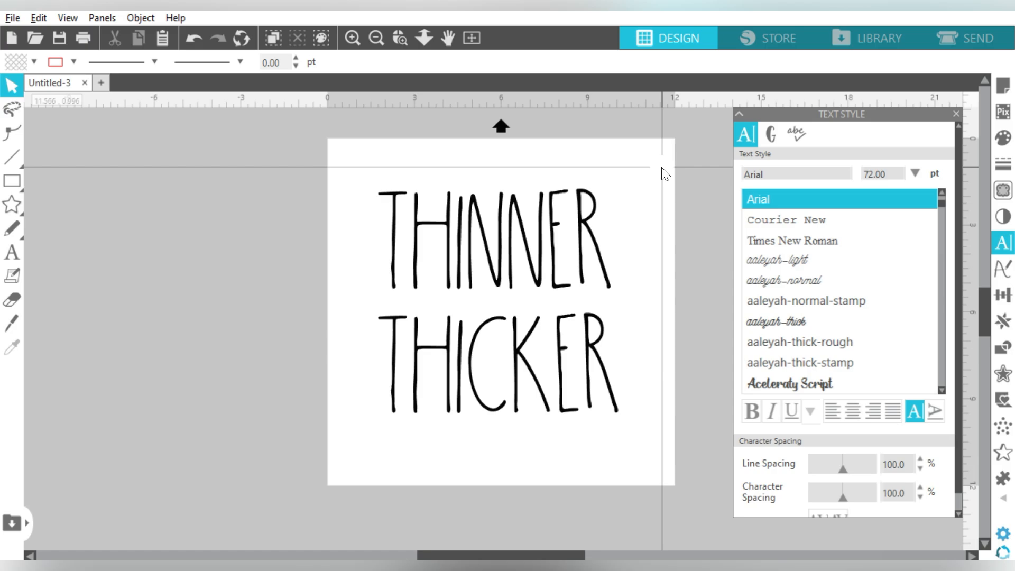
Apply an outward offset of 0.035 in with rounded corners to the word THICKER.
click(593, 343)
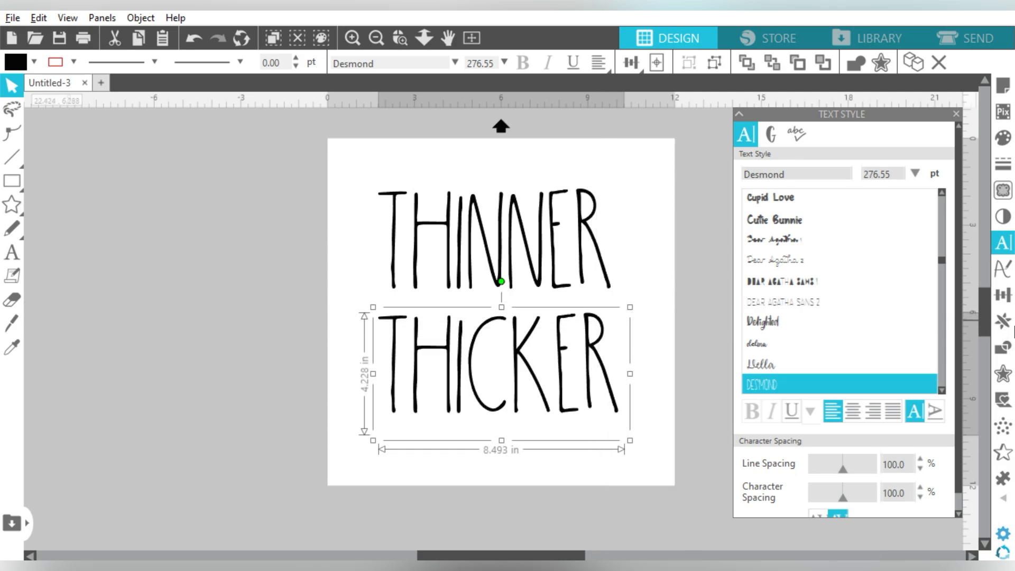
click(1004, 377)
click(802, 163)
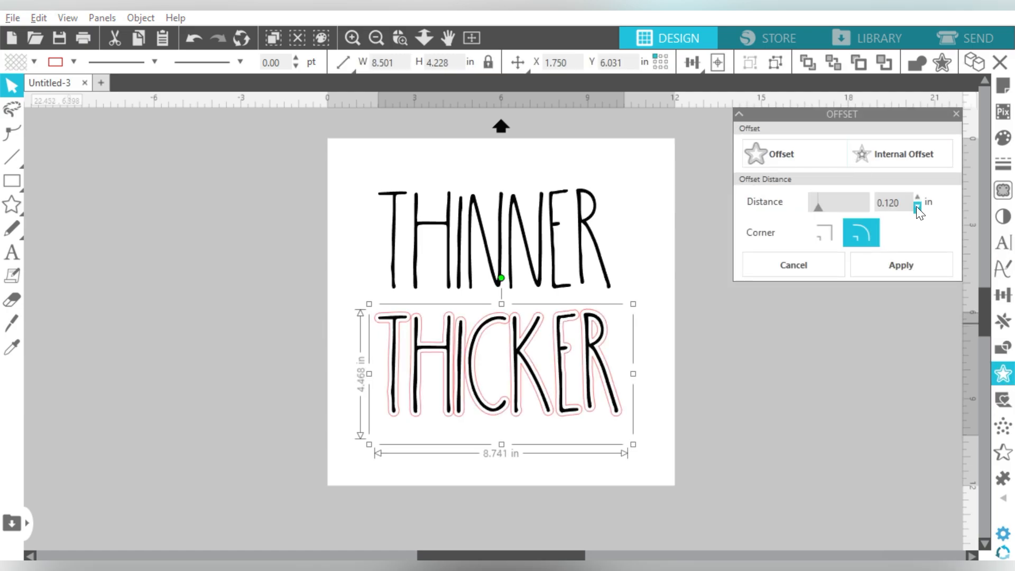
drag(818, 209, 794, 209)
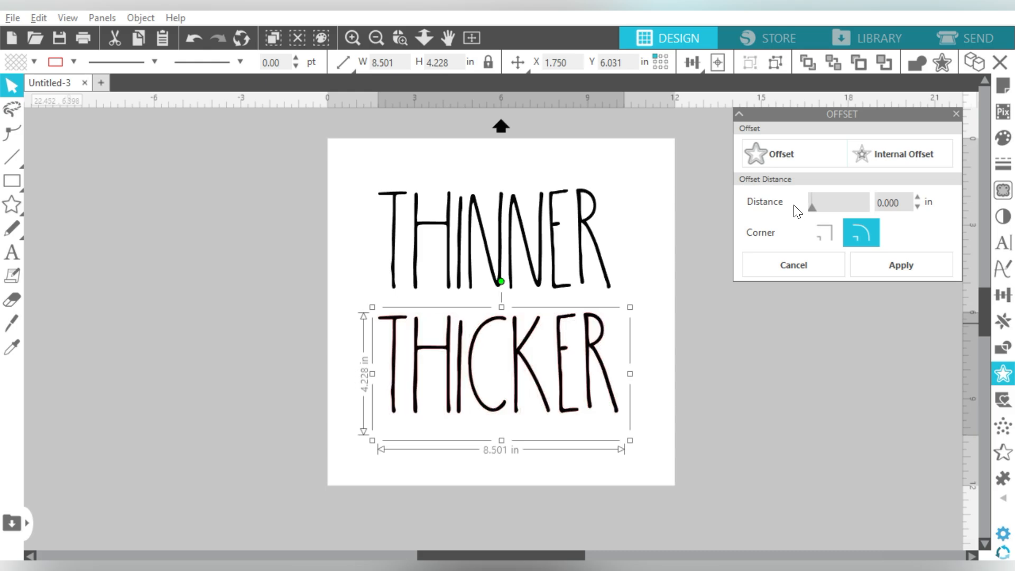
click(918, 199)
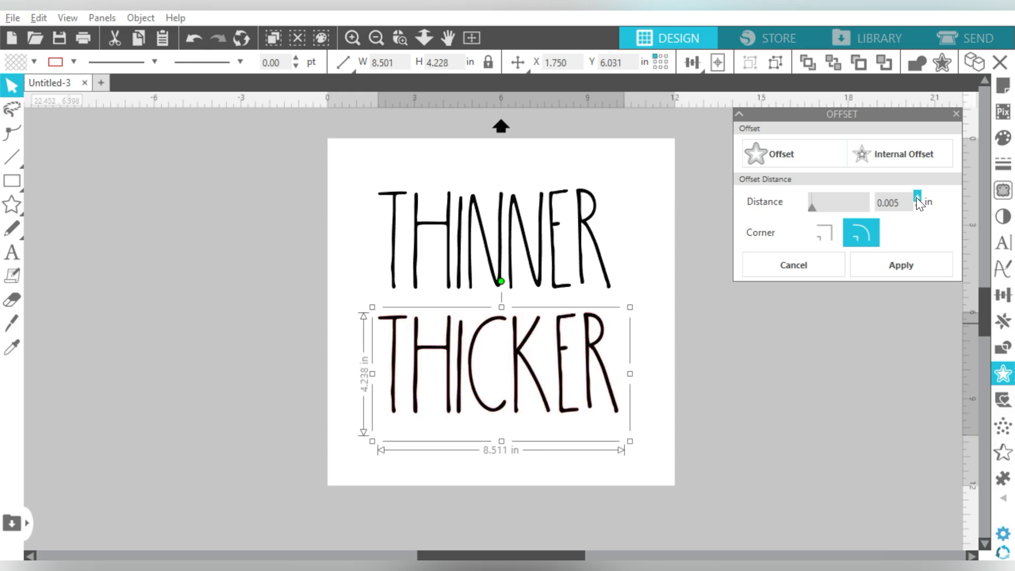
click(918, 196)
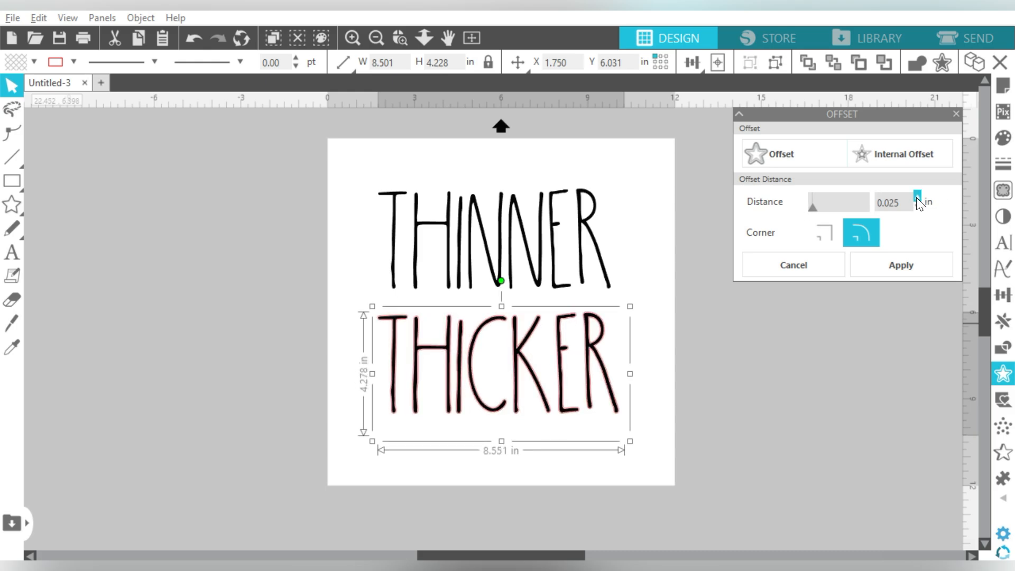
click(918, 197)
click(917, 197)
click(892, 270)
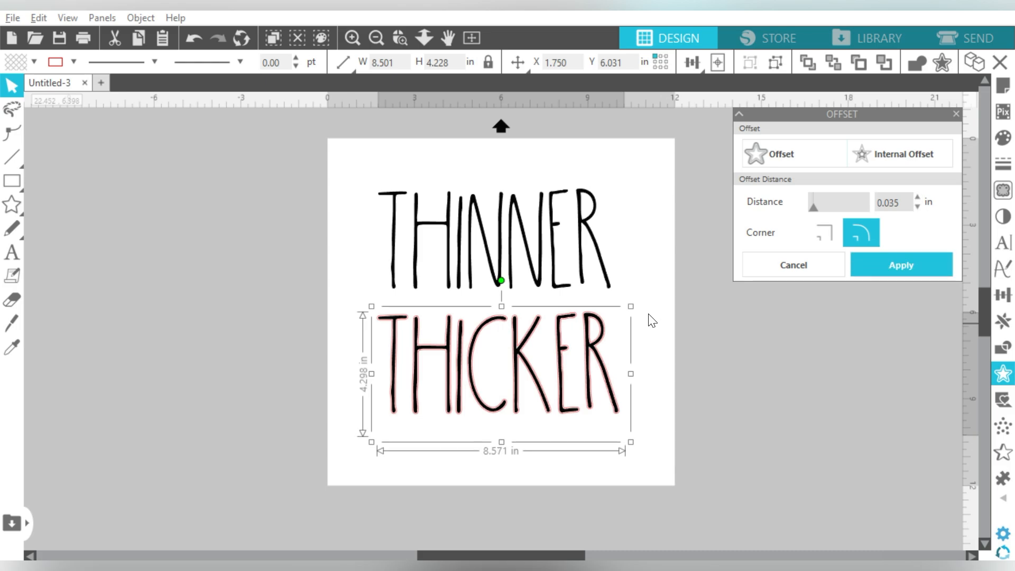
click(774, 63)
click(649, 399)
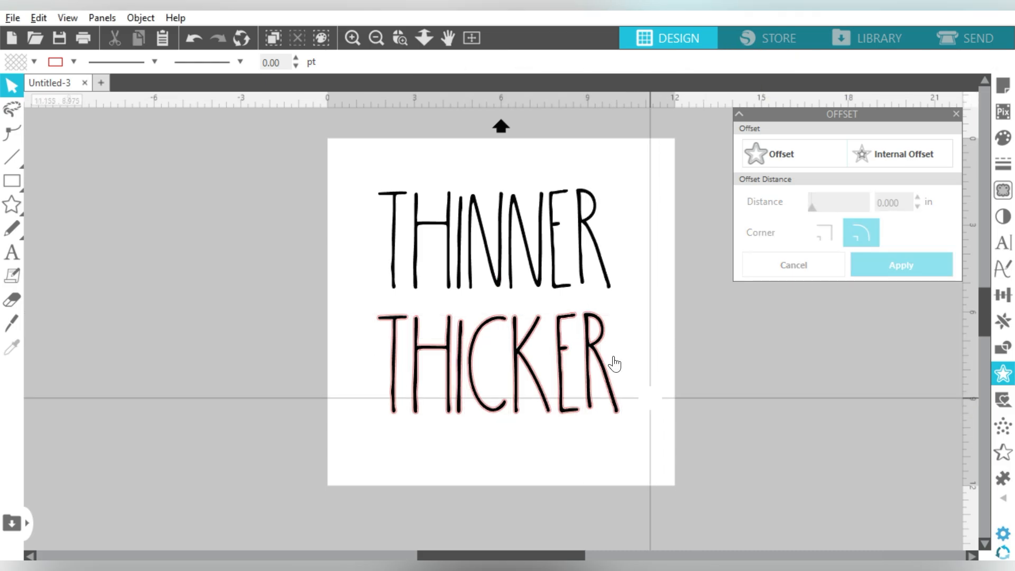
Delete the original THICKER lettering and give its offset a black fill with no line color.
click(559, 349)
key(Delete)
click(559, 349)
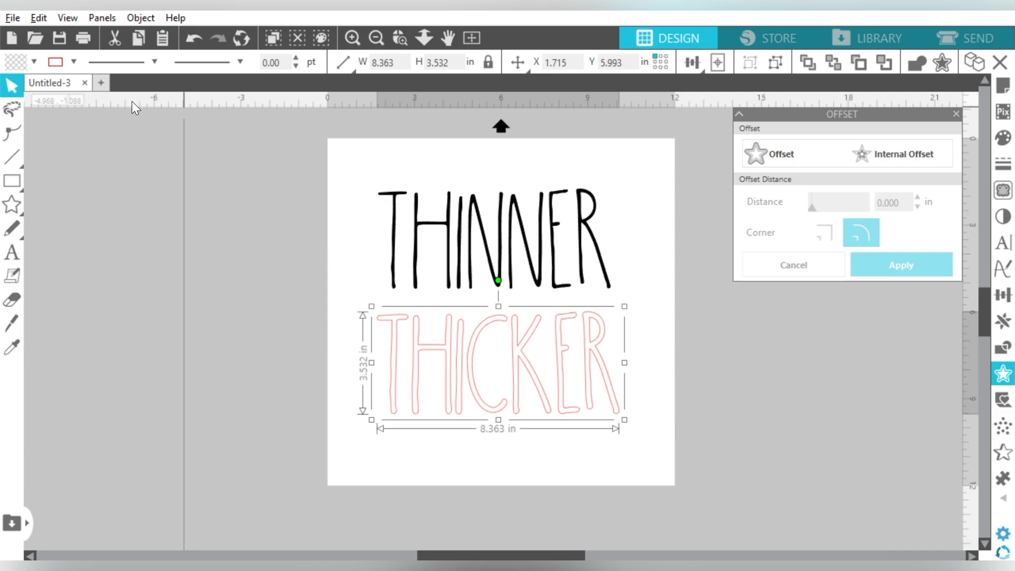
click(34, 62)
click(220, 151)
click(73, 64)
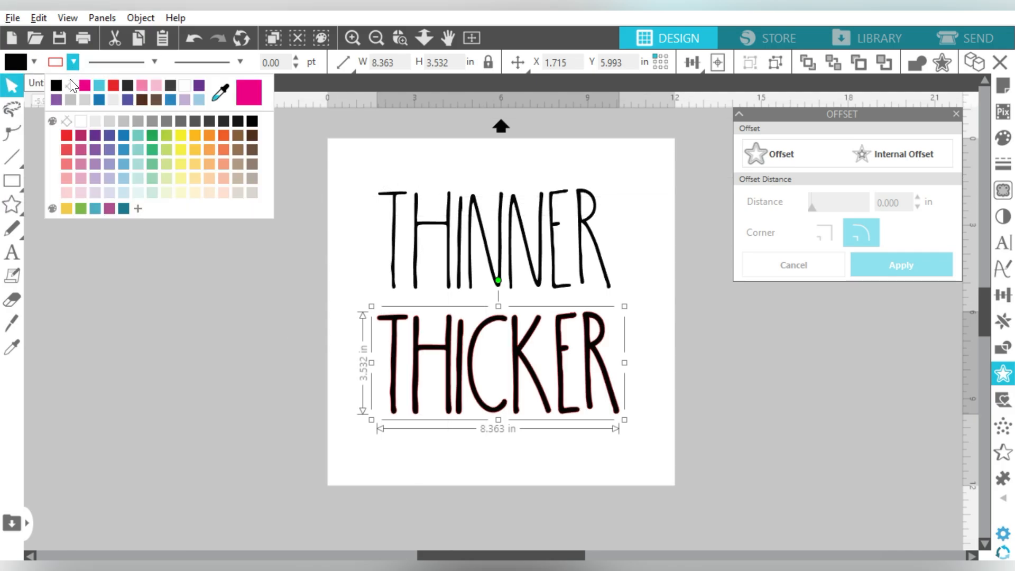
click(69, 87)
click(703, 227)
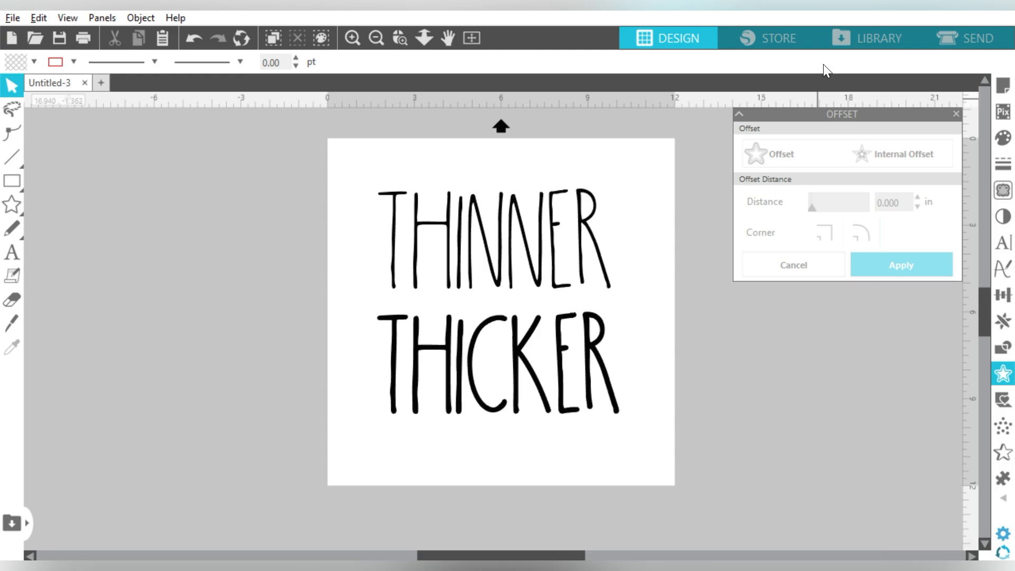
Delete the thickened word THICKER and replace the text THINNER with HANDSOME.
click(569, 331)
key(Delete)
triple_click(536, 280)
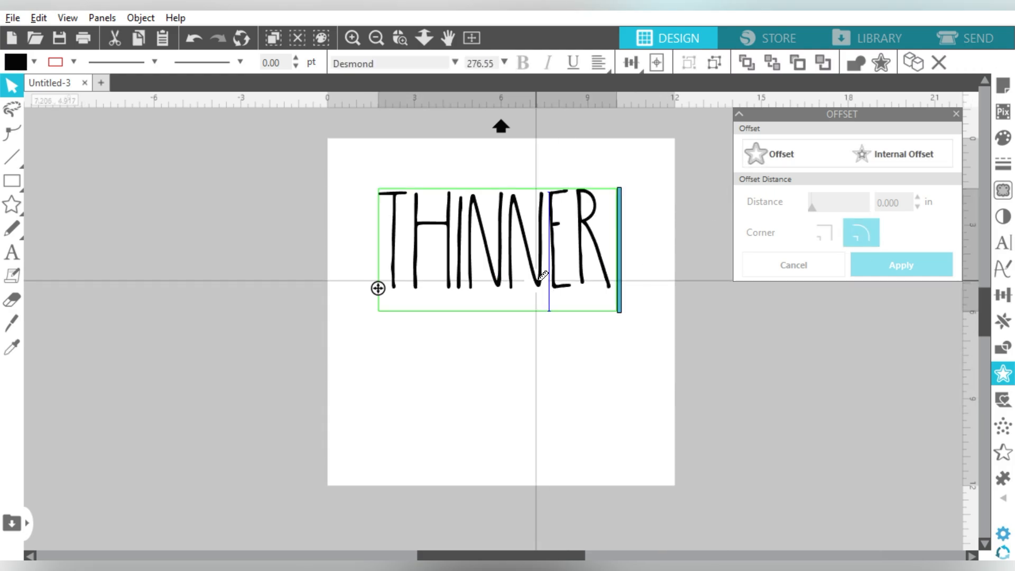
text(HANDSOME)
click(546, 358)
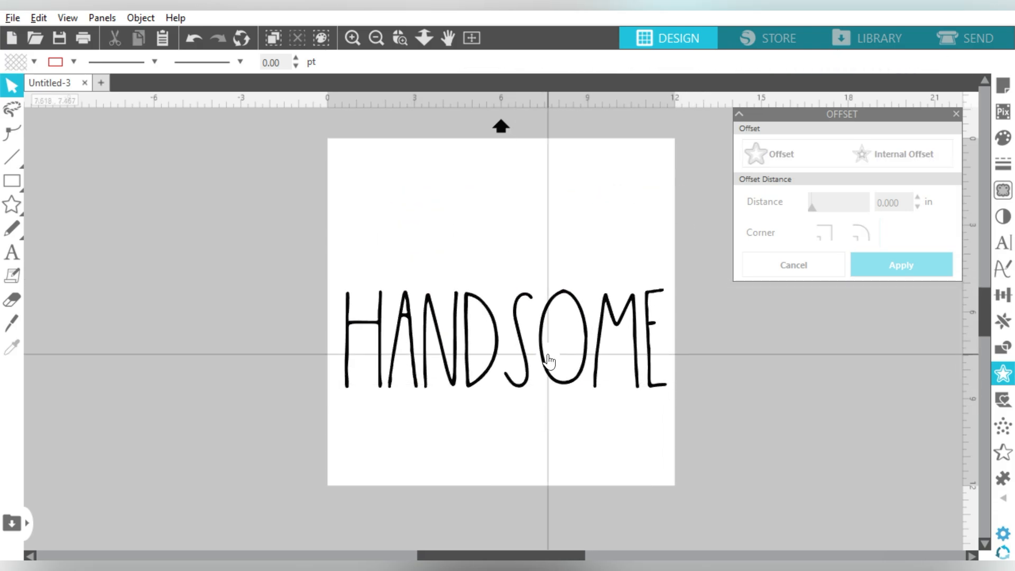
Change the font of the word HANDSOME to FallingLeavesPrint.
click(1003, 242)
scroll(841, 291, down, 5)
click(783, 351)
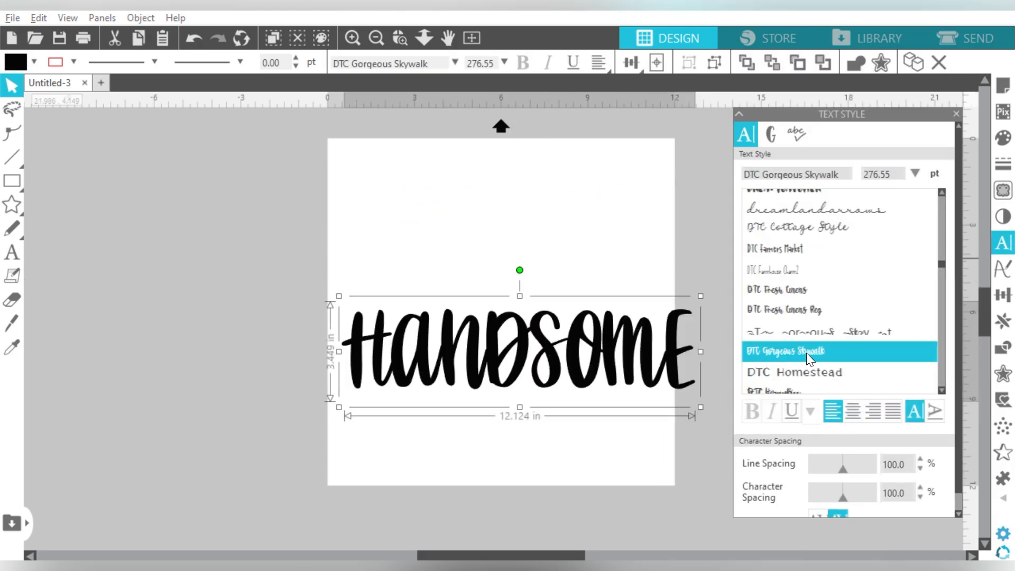
scroll(812, 281, down, 10)
click(810, 277)
Scale the word HANDSOME to about 210 pt and position it across the middle of the page.
drag(339, 416, 508, 367)
drag(611, 336, 444, 324)
drag(596, 357, 655, 417)
Duplicate the word HANDSOME above itself and change the copy's text to hello.
key(ctrl+Up)
double_click(522, 241)
key(ctrl+a)
text(hello)
click(511, 294)
Set the word hello in FallingLeavesScript, enlarge it to about 301 pt and overlap it onto the top of HANDSOME.
scroll(841, 296, up, 2)
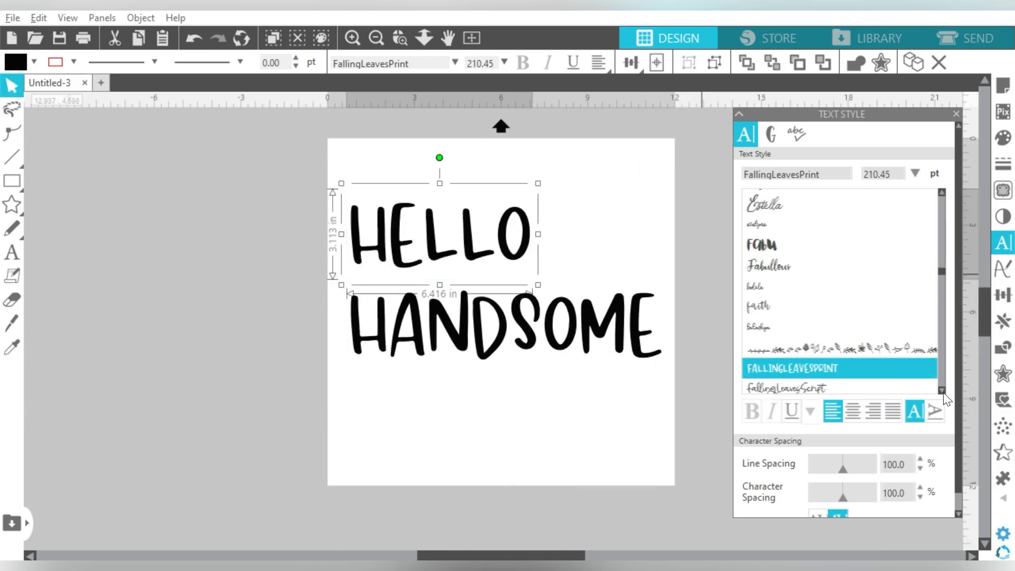
click(824, 384)
drag(490, 302, 550, 350)
drag(477, 252, 486, 263)
click(634, 153)
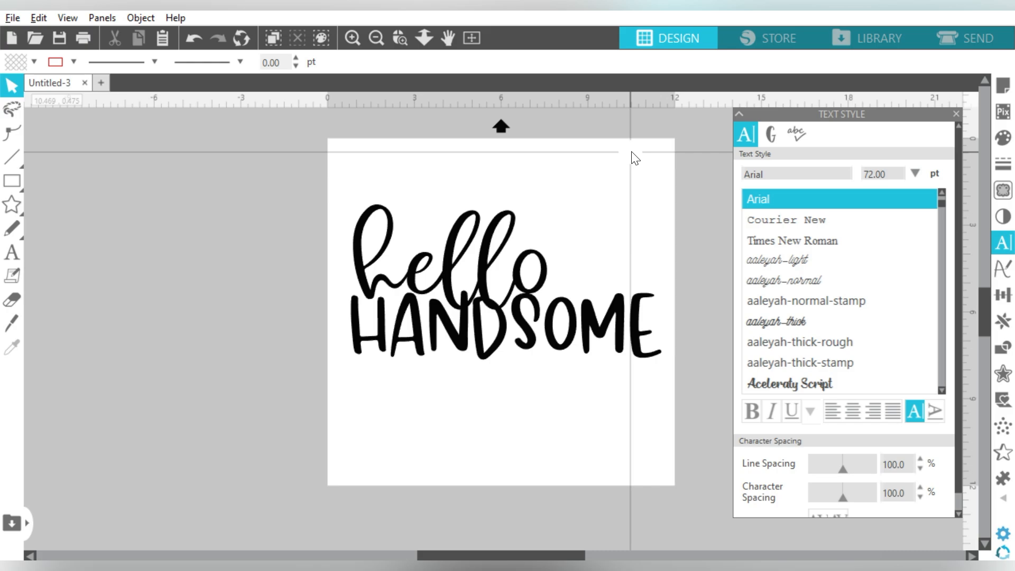
Try a red fill on the word hello over HANDSOME and undo it.
drag(634, 158, 480, 215)
click(33, 62)
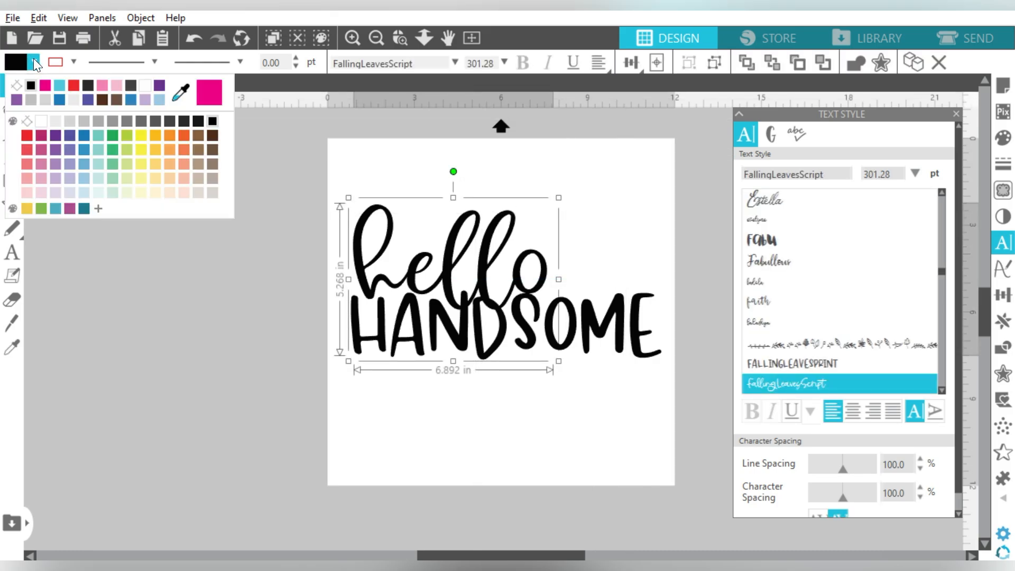
click(28, 136)
click(612, 220)
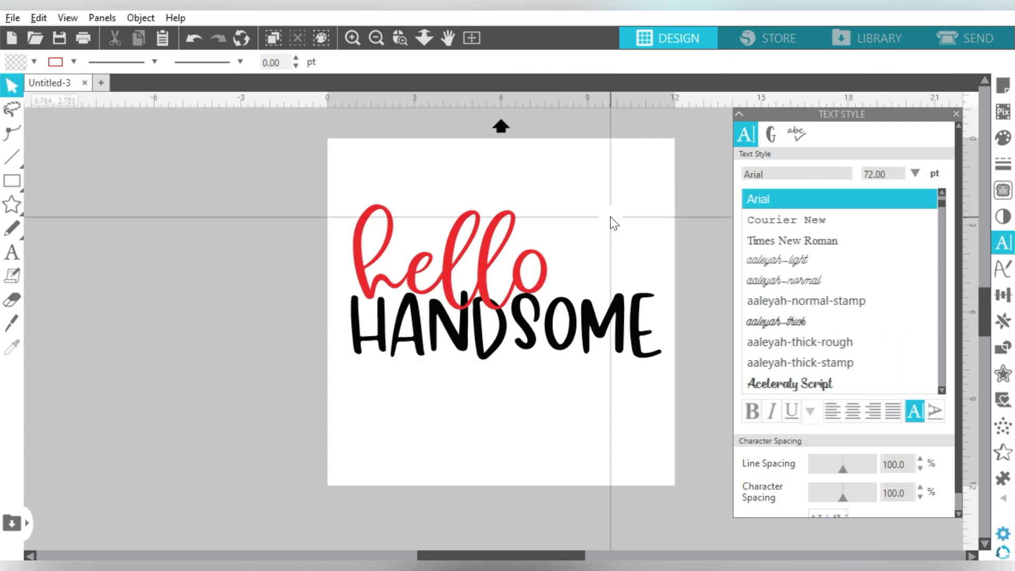
click(530, 222)
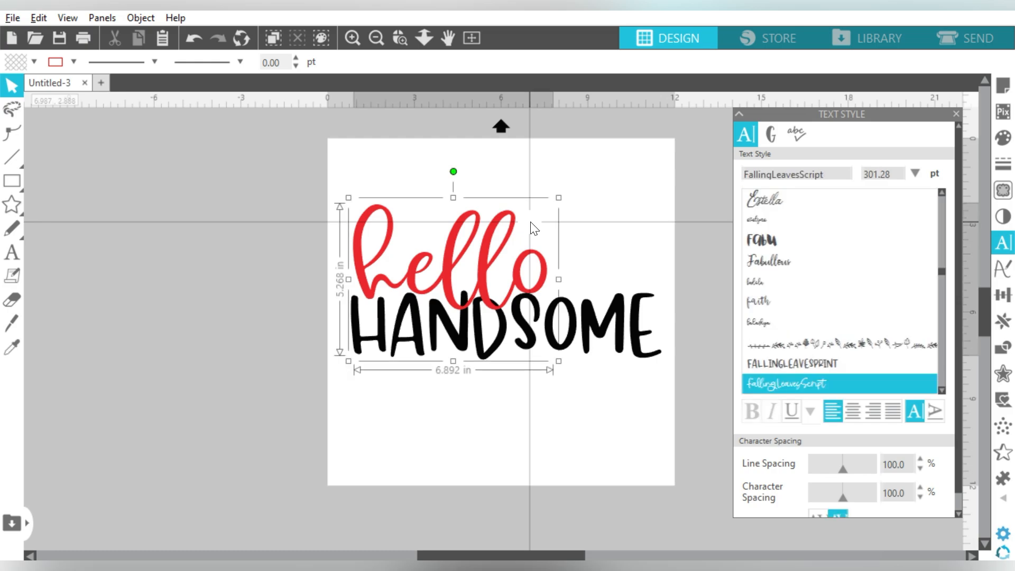
key(i)
Apply an outward offset of 0.05 in with rounded corners to the word hello.
click(531, 222)
click(1003, 374)
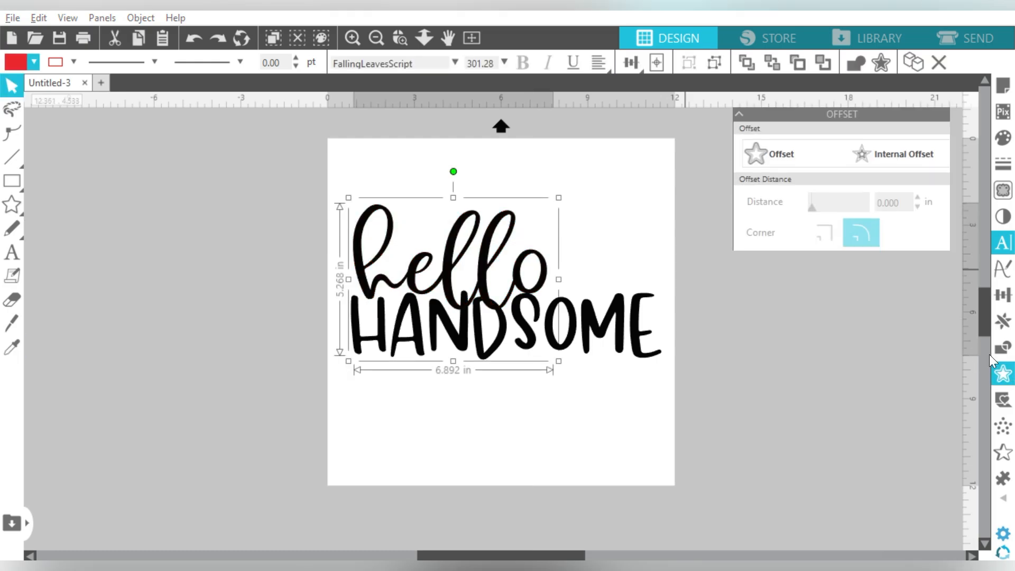
click(781, 160)
double_click(894, 203)
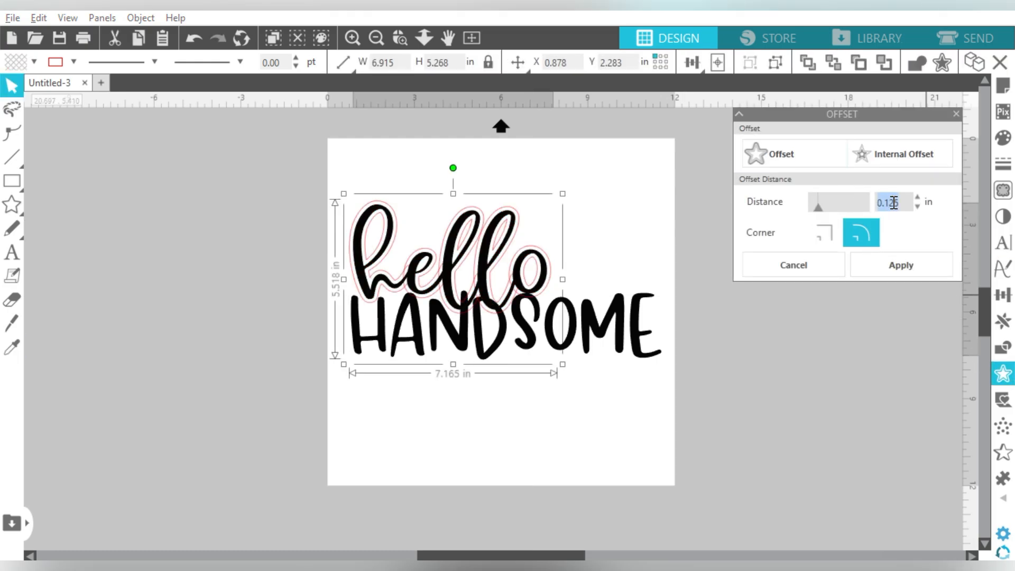
text(.05)
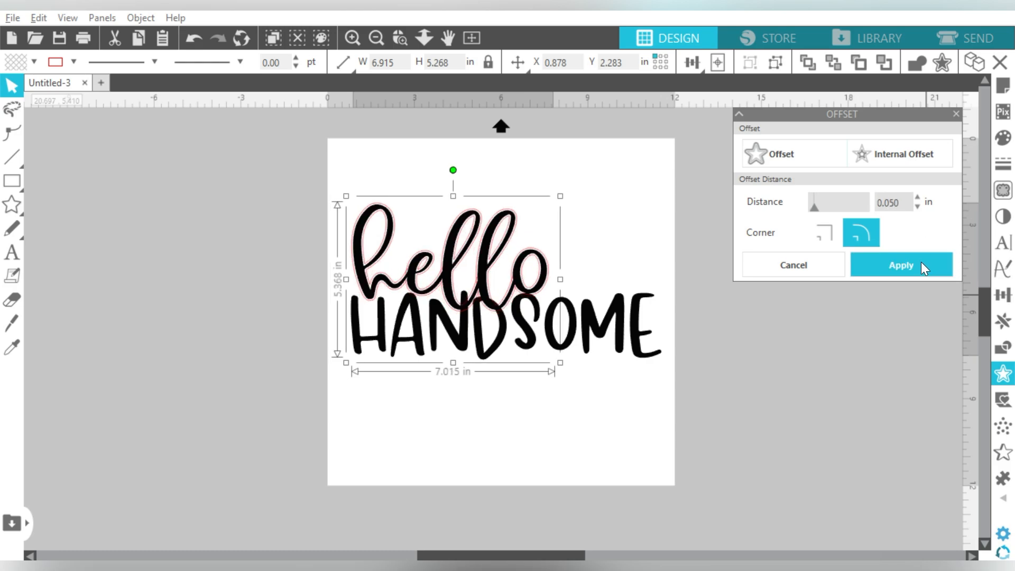
click(924, 268)
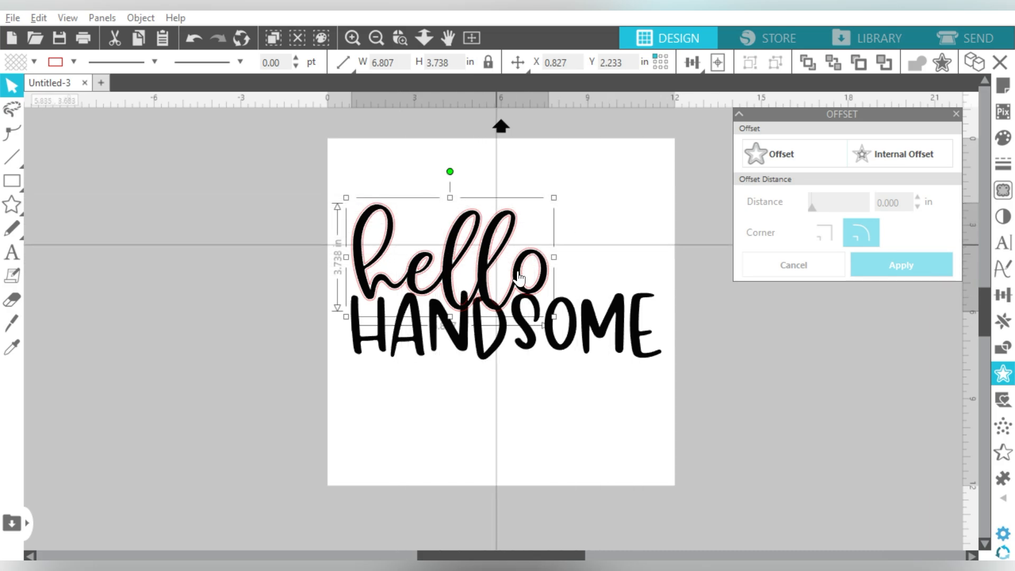
Subtract the hello offset from the word HANDSOME and inspect the gap around the overlapping letters.
shift+click(554, 349)
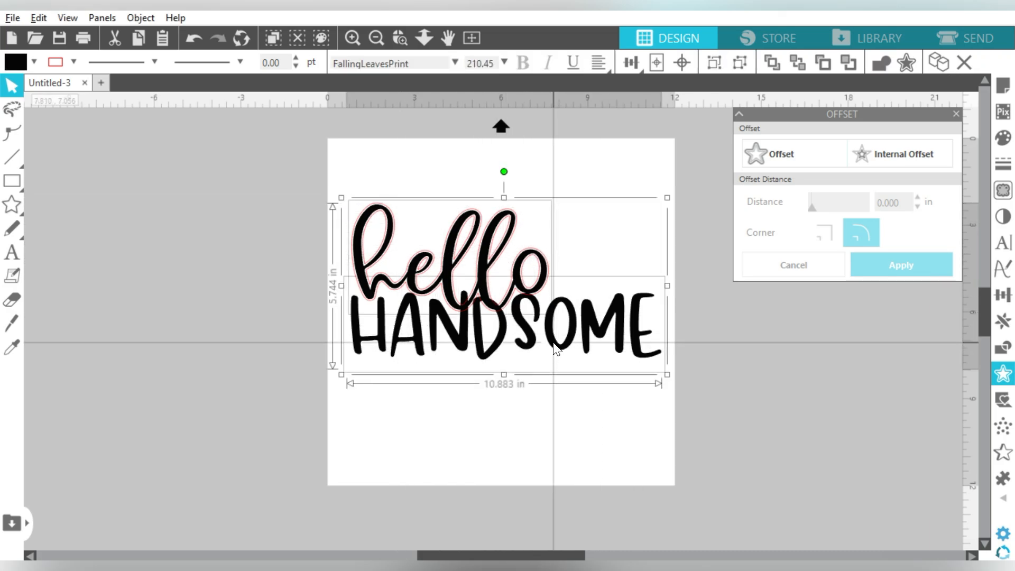
click(1003, 347)
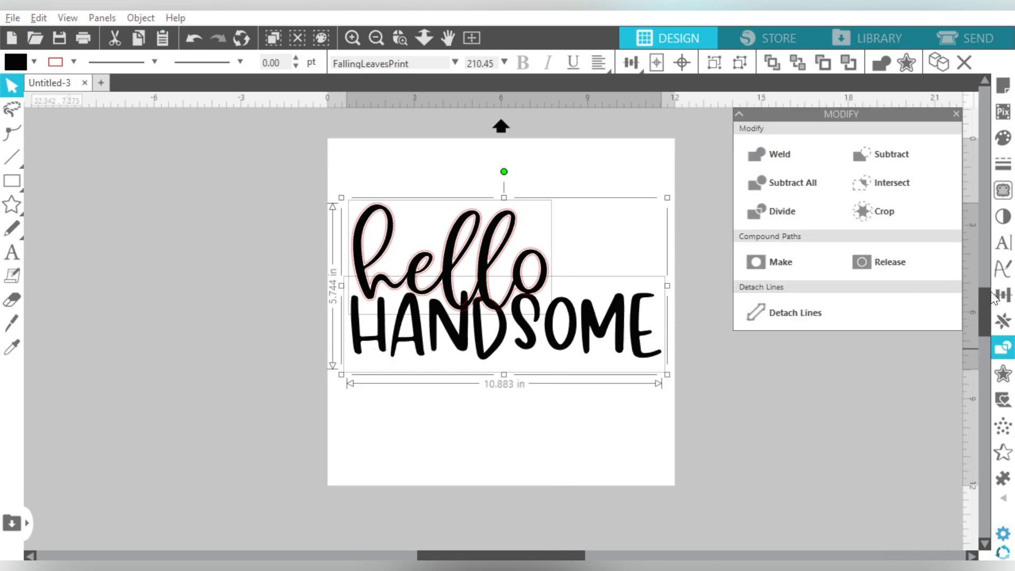
click(907, 157)
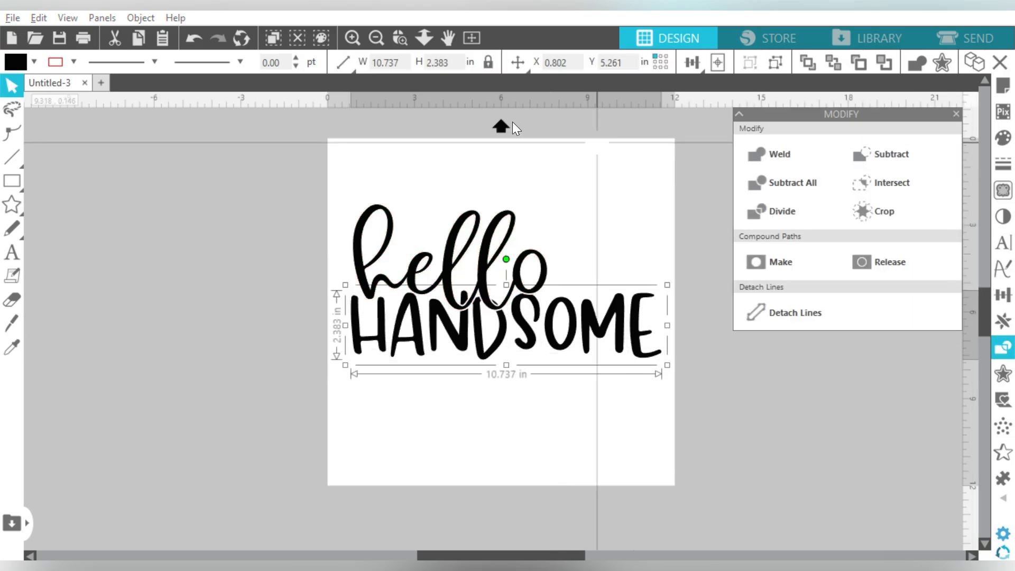
click(400, 38)
click(543, 388)
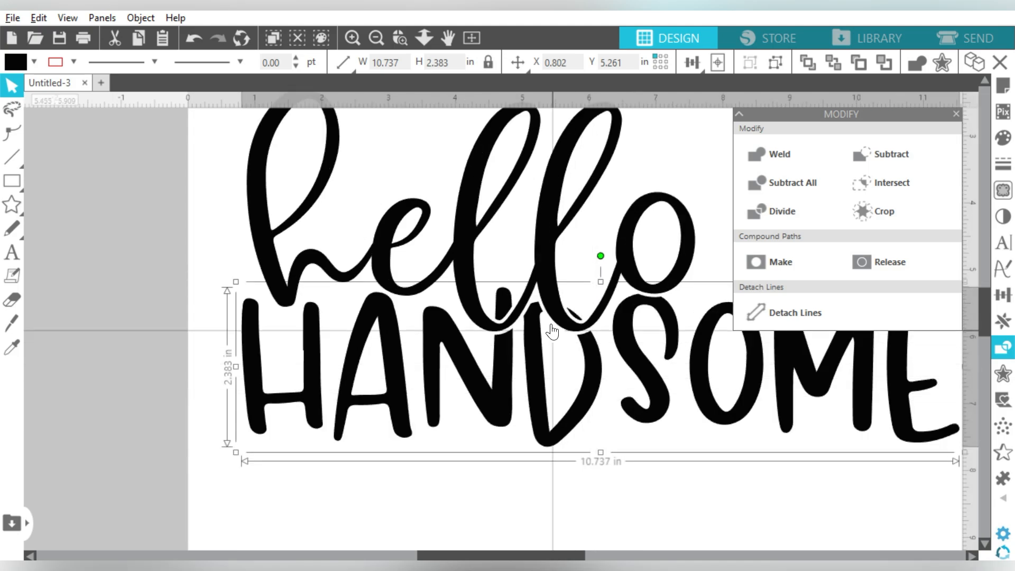
Fill the word hello with red above the cut-out HANDSOME.
click(551, 259)
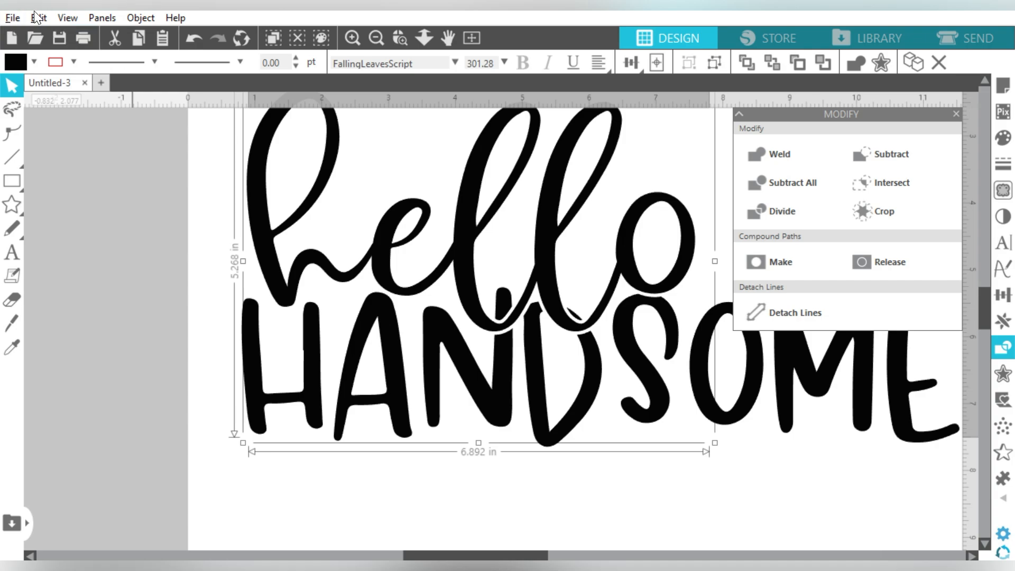
click(33, 61)
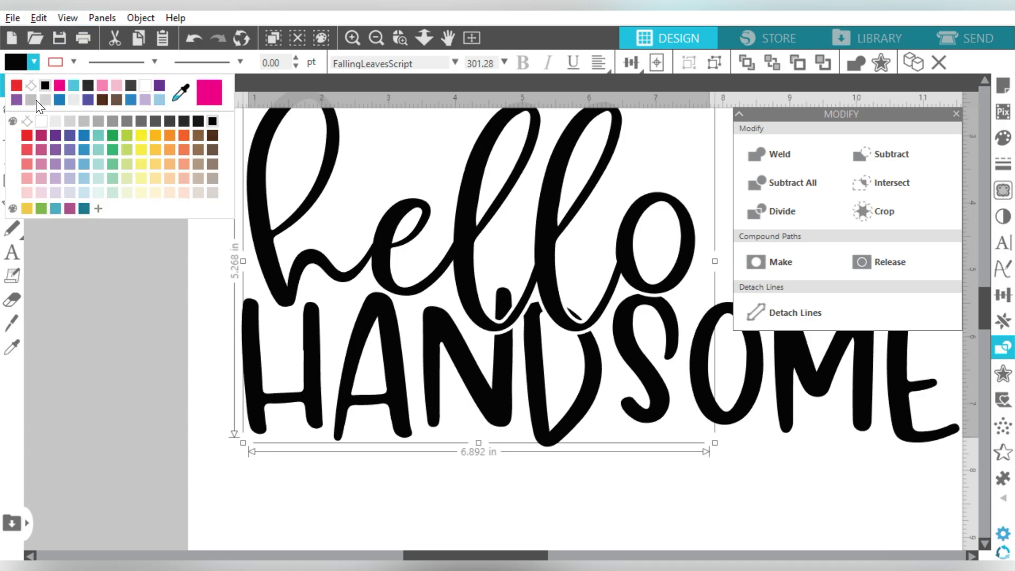
click(16, 86)
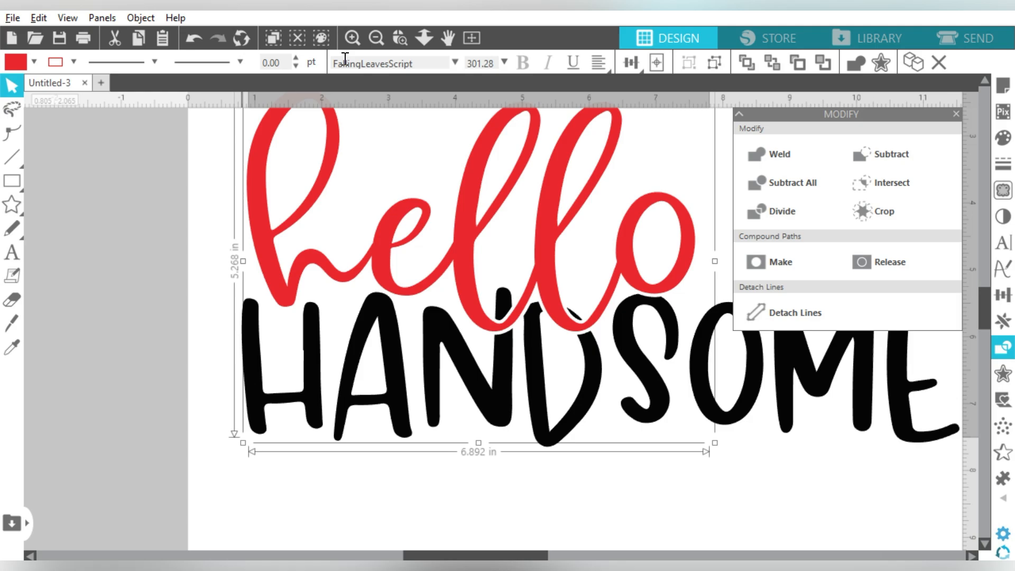
click(376, 37)
click(376, 37)
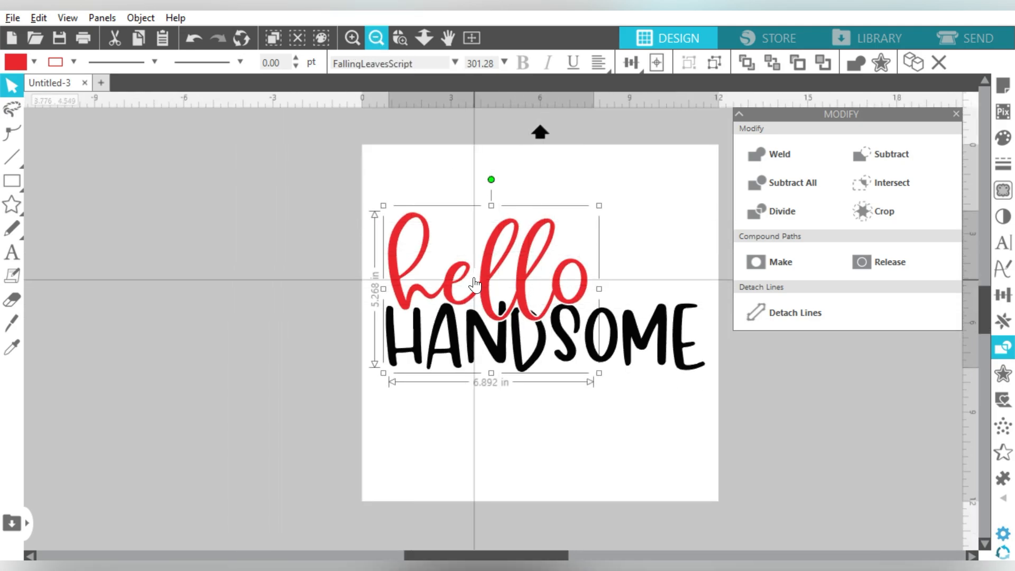
click(584, 221)
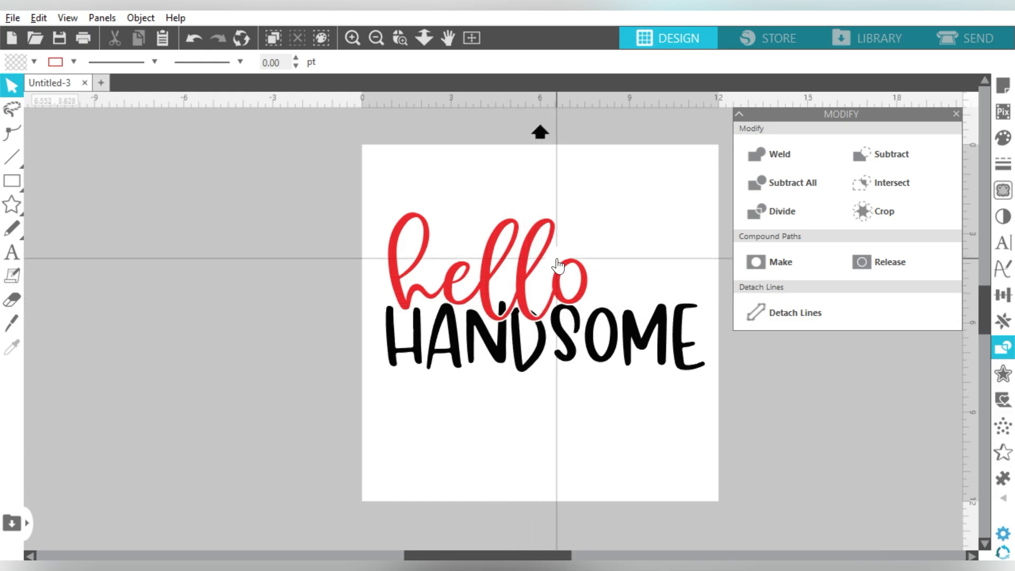
Fill the word hello with black to match HANDSOME.
click(530, 263)
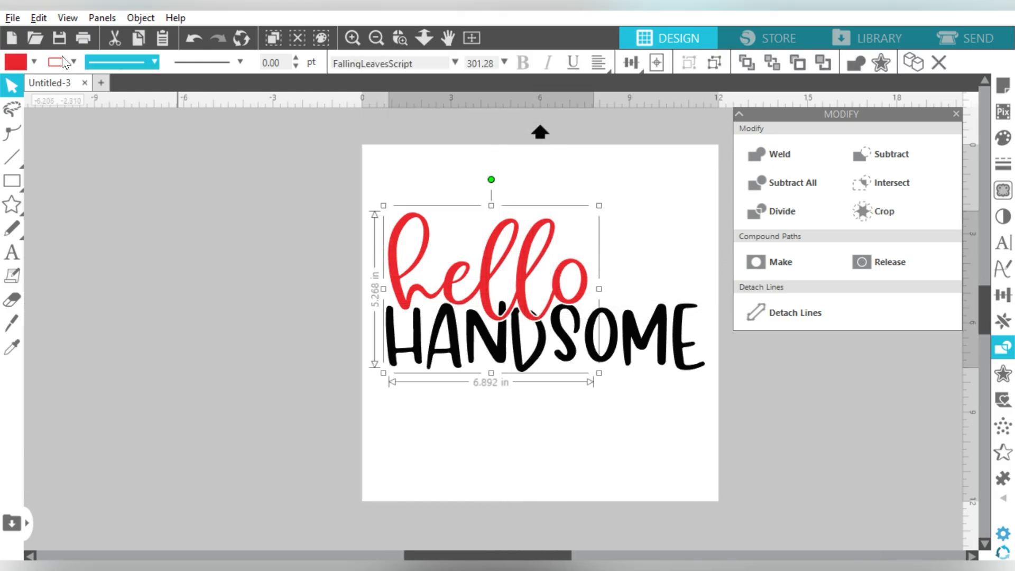
click(34, 62)
click(42, 86)
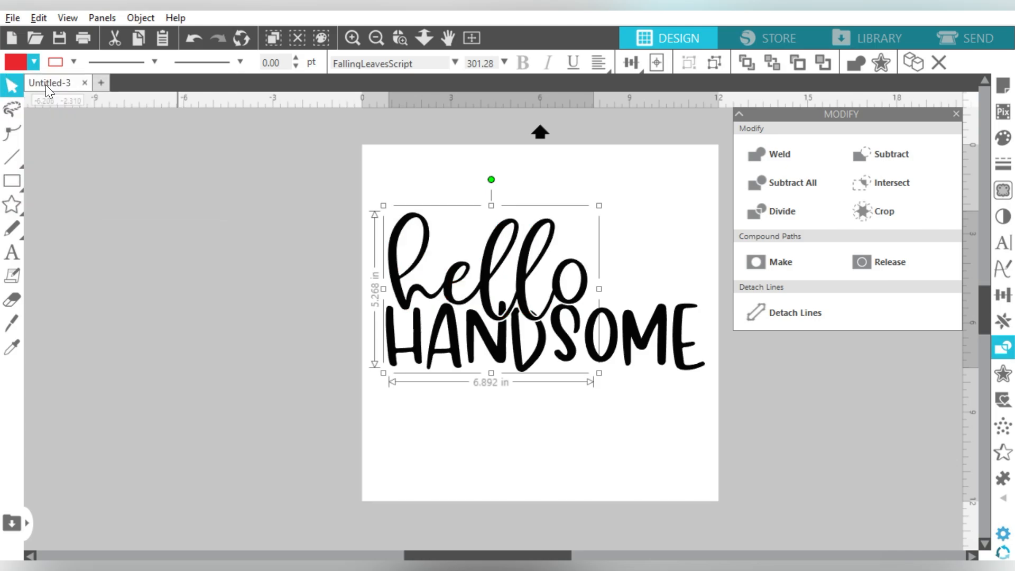
click(643, 211)
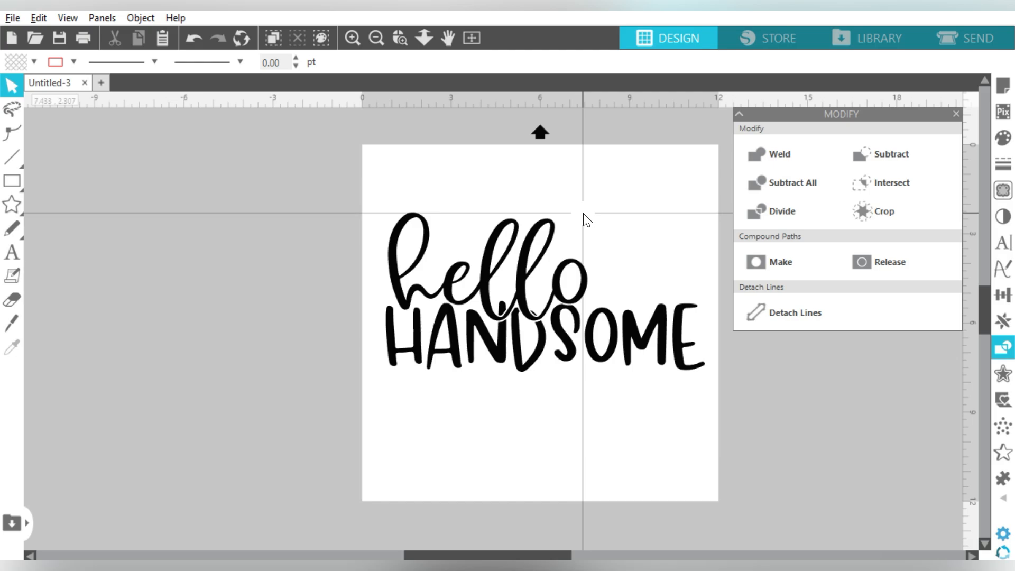
Delete the hello HANDSOME design and place the Book-Always-Better SVG from the Book Lovers Bundle folder on the page.
drag(584, 213, 516, 312)
key(Delete)
key(alt+Tab)
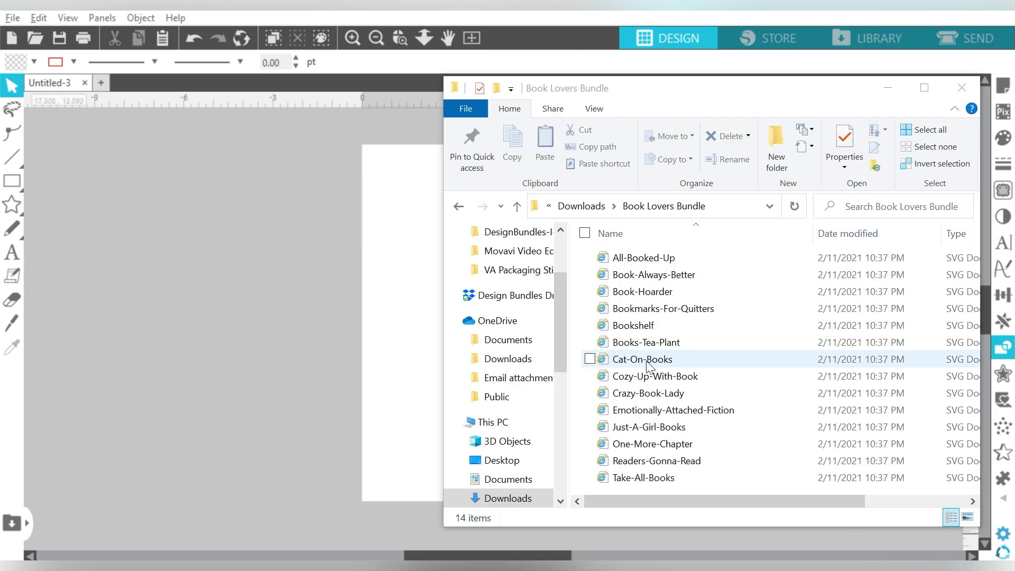
drag(653, 274, 569, 280)
click(962, 88)
Ungroup the imported book design and make separate compound paths of the lettering and the stack of books.
click(569, 280)
right_click(532, 272)
click(683, 217)
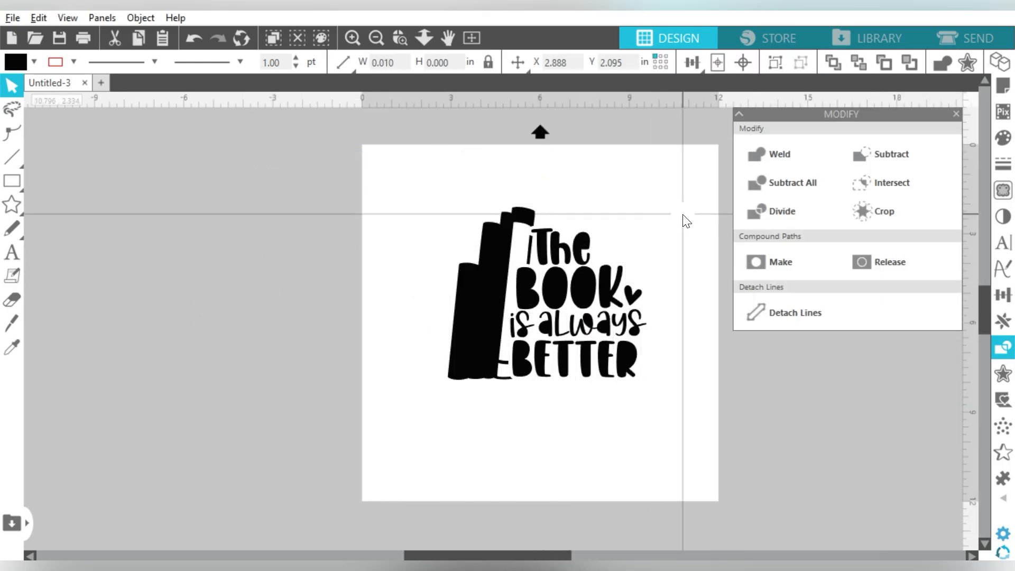
drag(672, 275, 518, 337)
drag(414, 193, 538, 425)
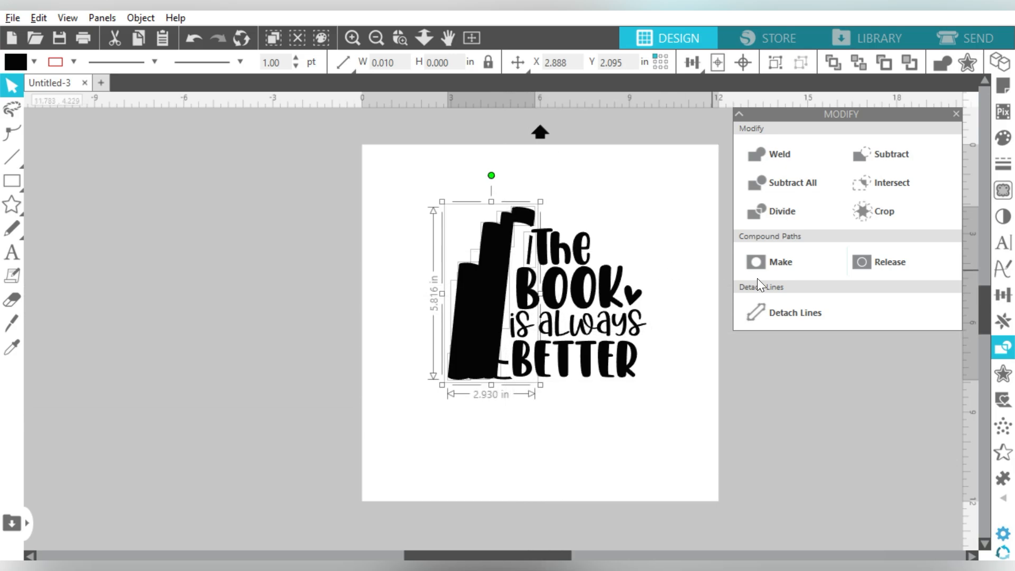
click(780, 263)
Fill the stack of books with the yellow, blue and pink gradient pattern.
click(997, 138)
click(796, 134)
scroll(869, 227, down, 4)
click(872, 275)
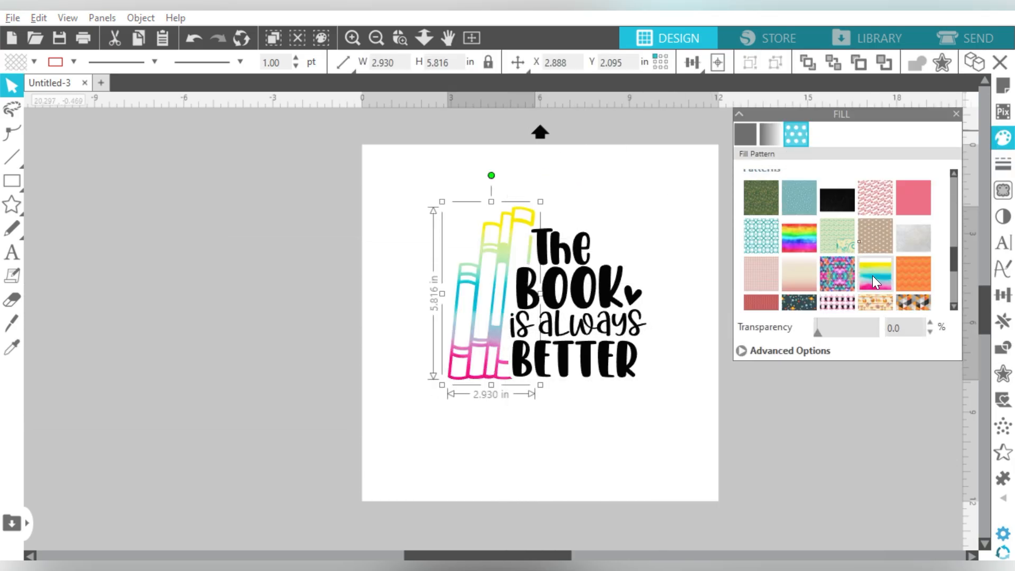
Fill the lettering The BOOK is always BETTER with solid pink.
click(608, 285)
click(745, 134)
click(908, 178)
click(453, 353)
drag(663, 202, 405, 348)
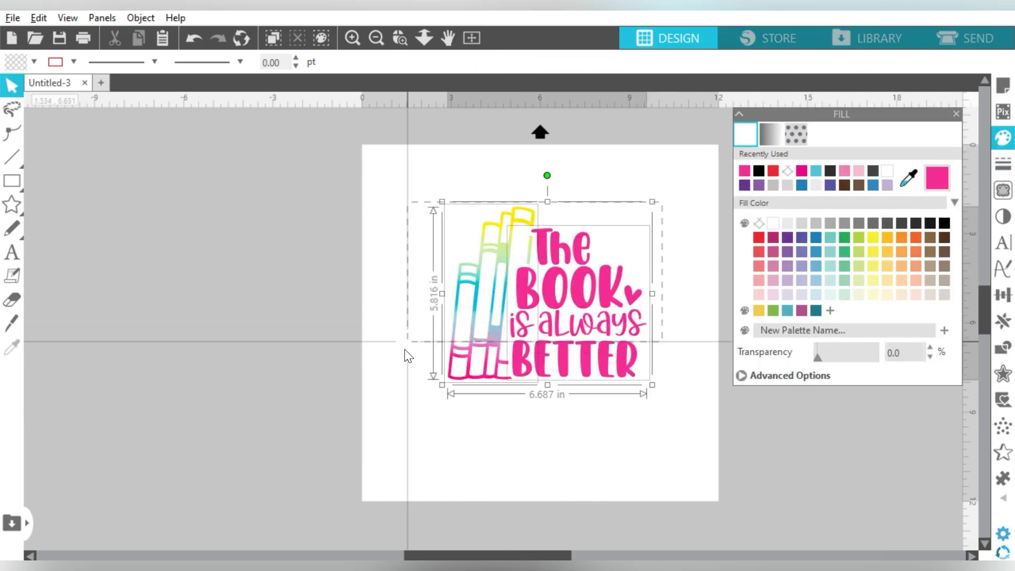
click(618, 175)
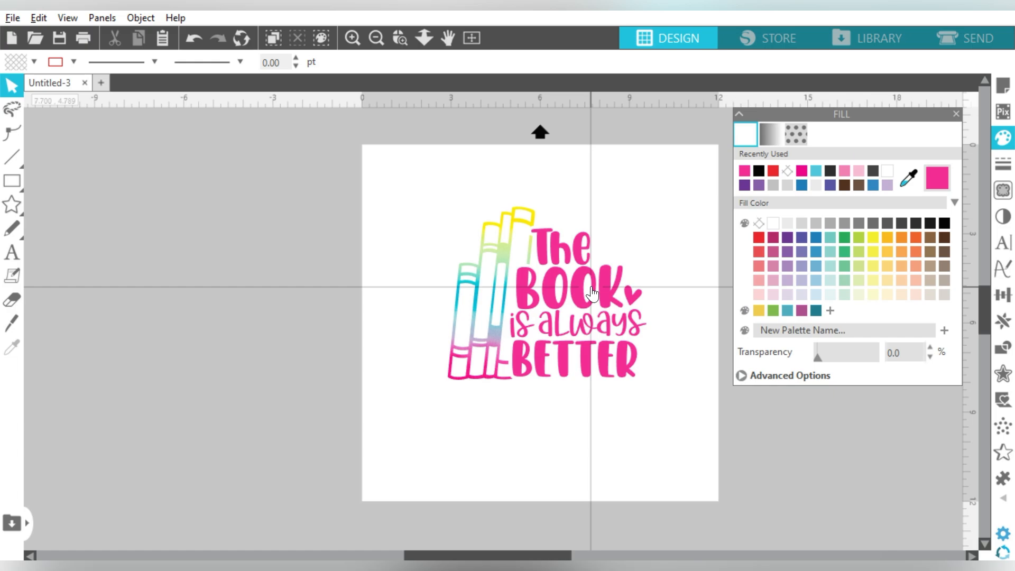
scroll(592, 293, up, 1)
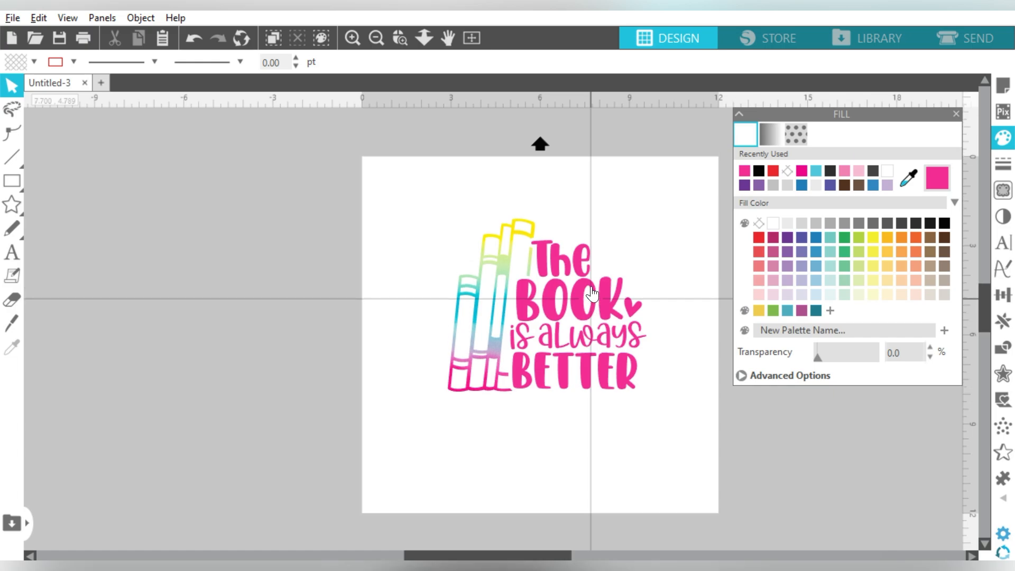
scroll(592, 293, down, 1)
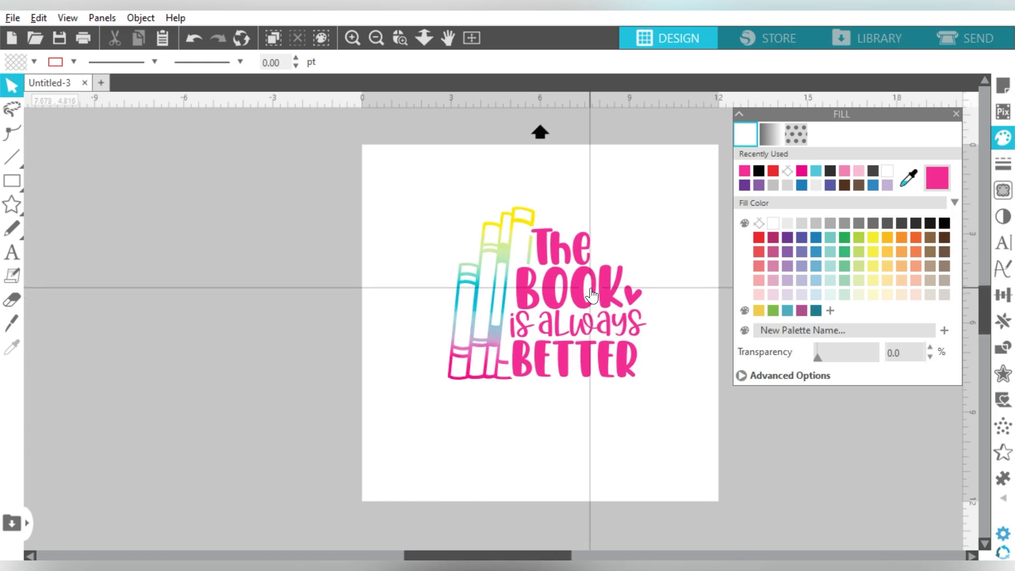
Offset the whole book design by 0.270 in with rounded corners.
click(591, 288)
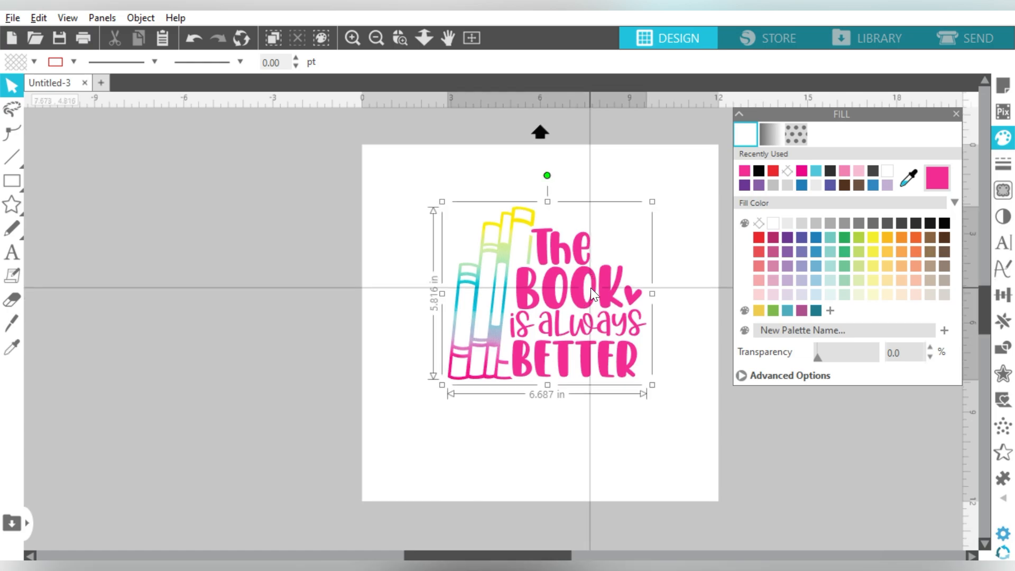
click(1002, 373)
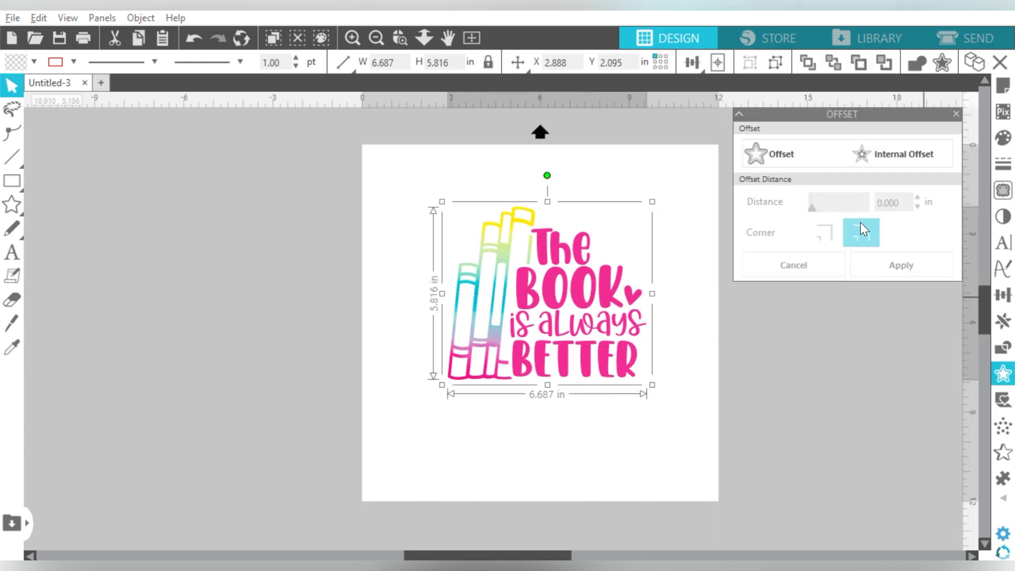
click(778, 162)
click(918, 196)
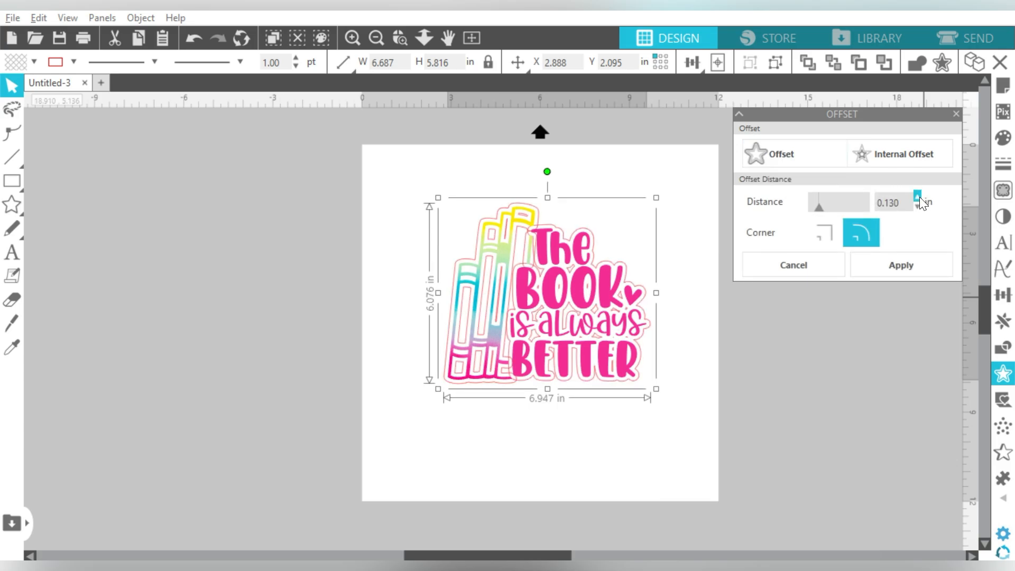
click(917, 195)
click(918, 196)
click(917, 195)
click(918, 196)
click(917, 196)
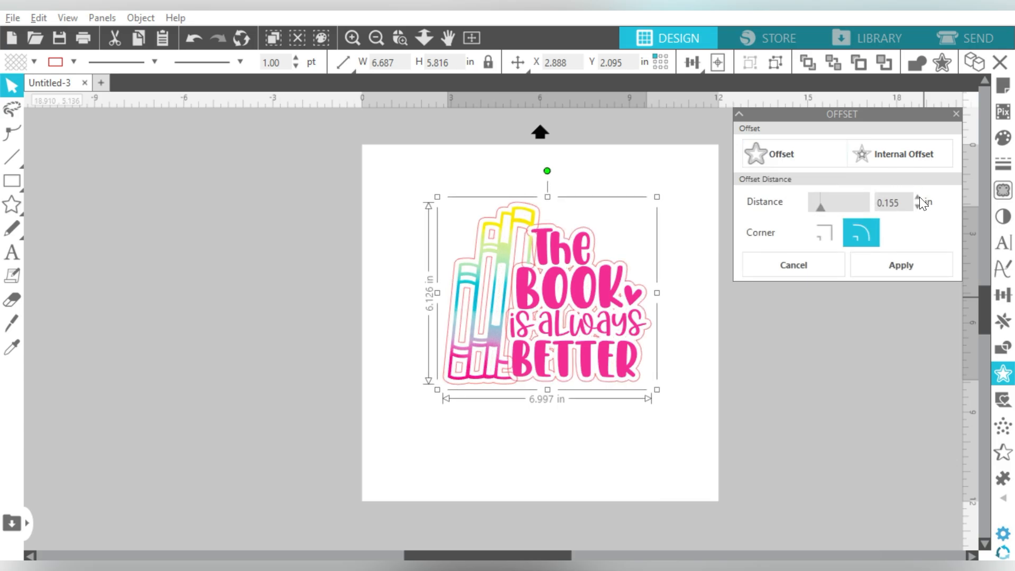
click(825, 197)
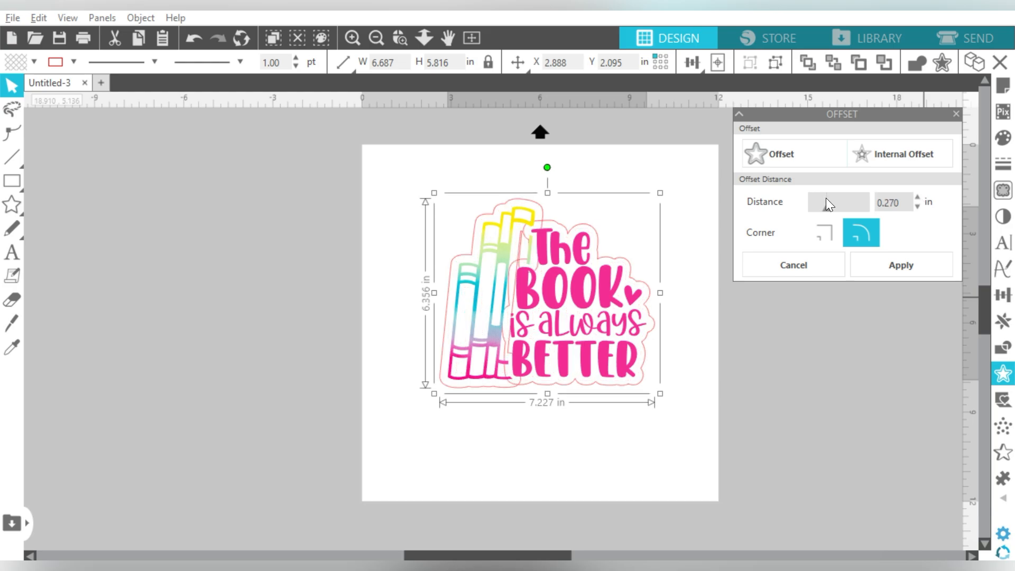
click(897, 267)
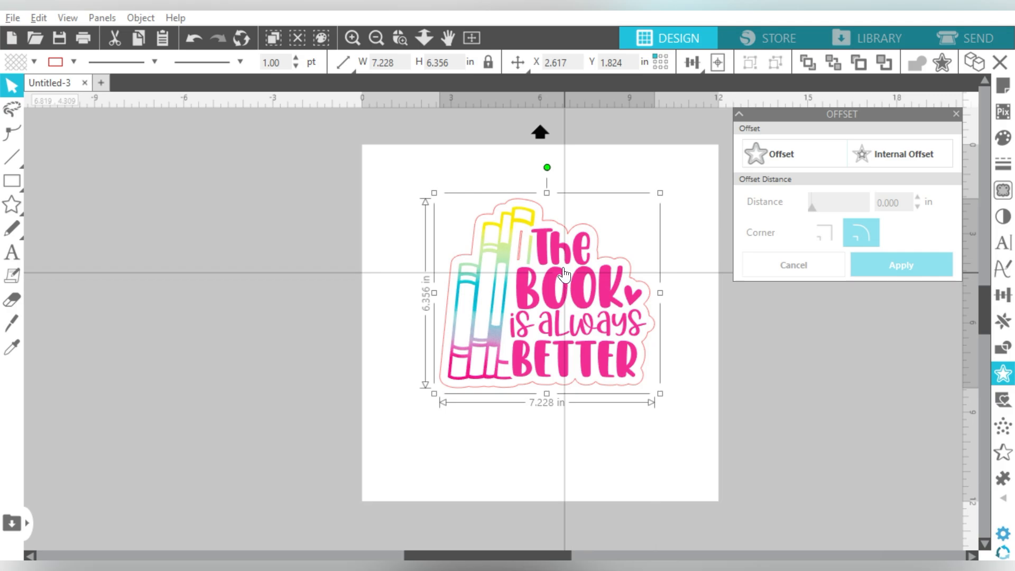
Release the offset's compound path and delete the small inner outlines beside the word The.
right_click(519, 246)
click(551, 443)
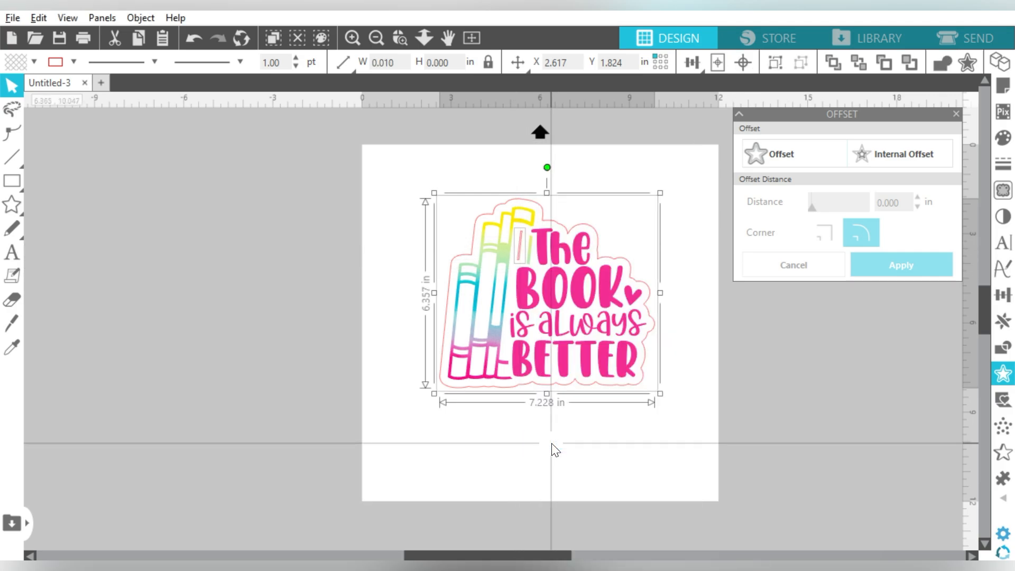
click(580, 202)
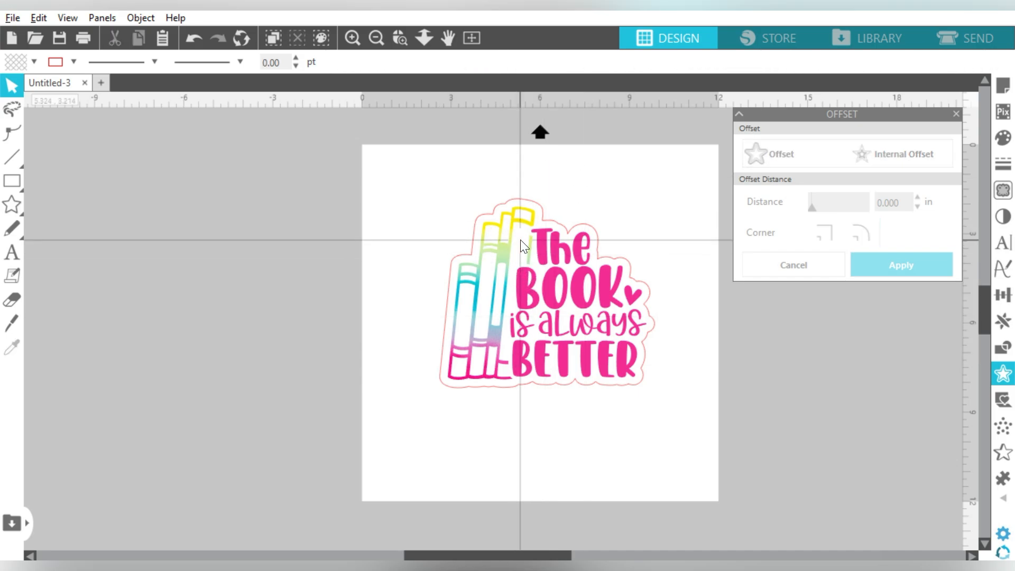
In the send settings, assign No Cut to the books and lettering, check the outline's cut setting, and return to the design page.
click(949, 40)
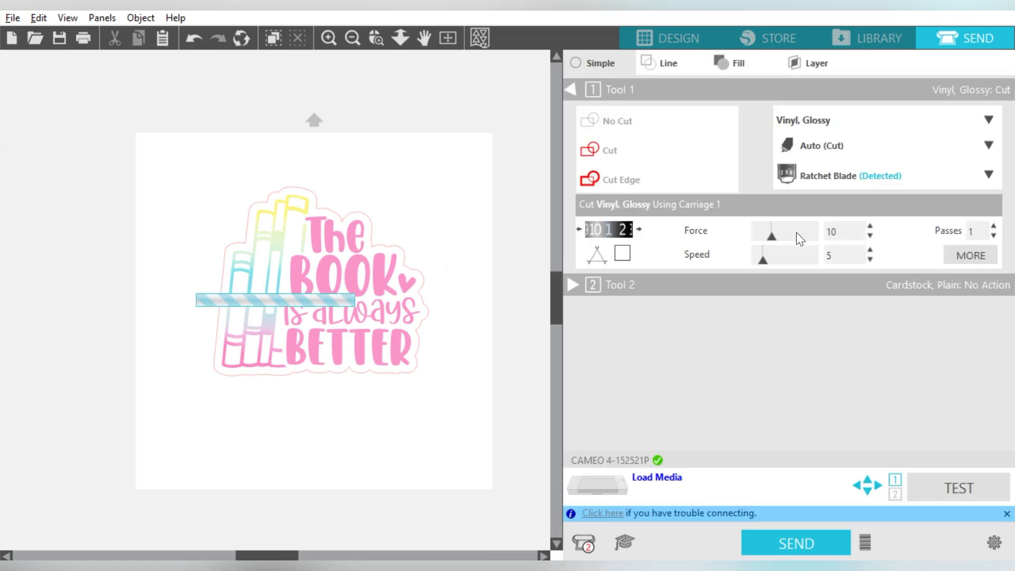
click(328, 263)
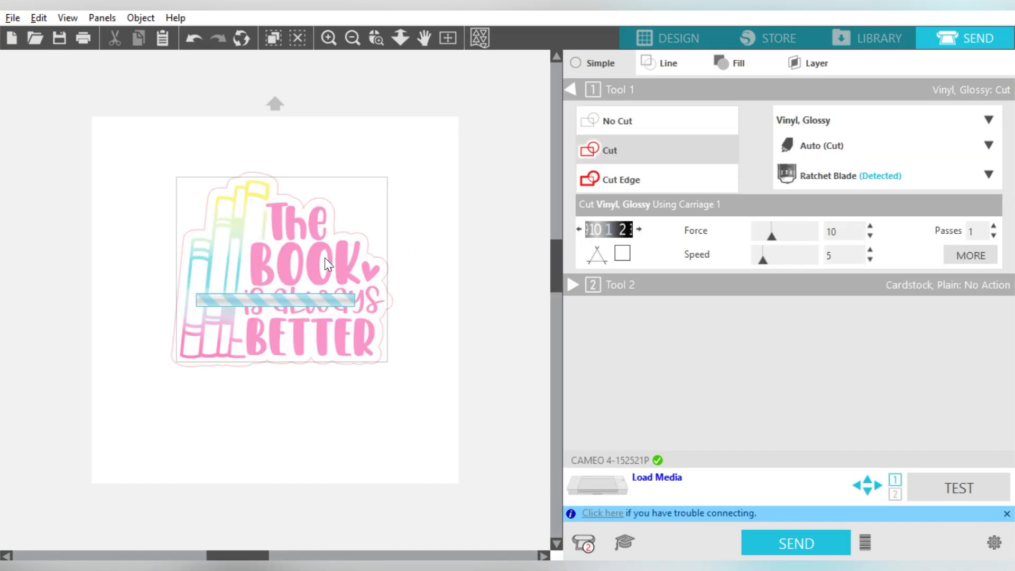
click(608, 125)
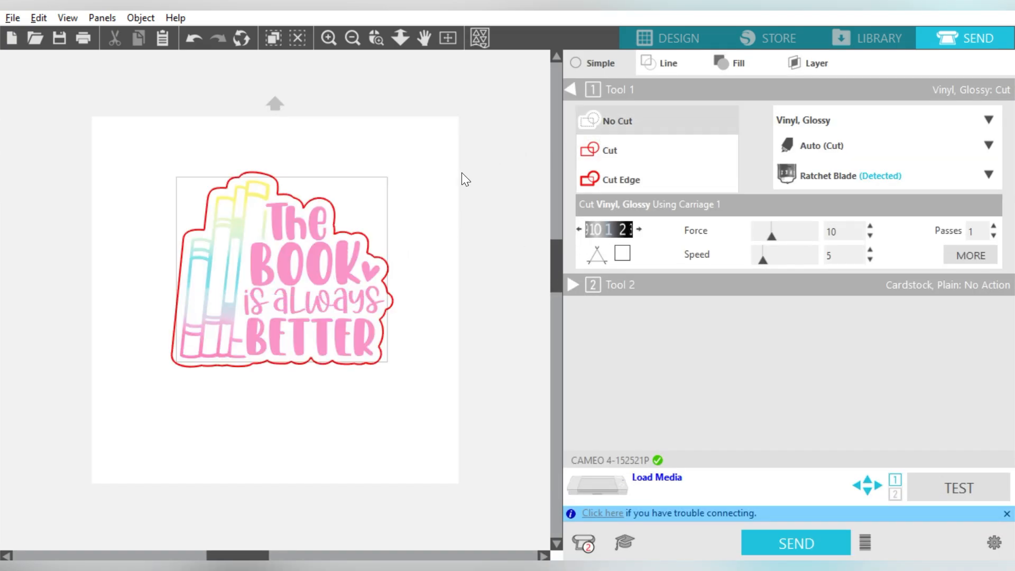
click(191, 356)
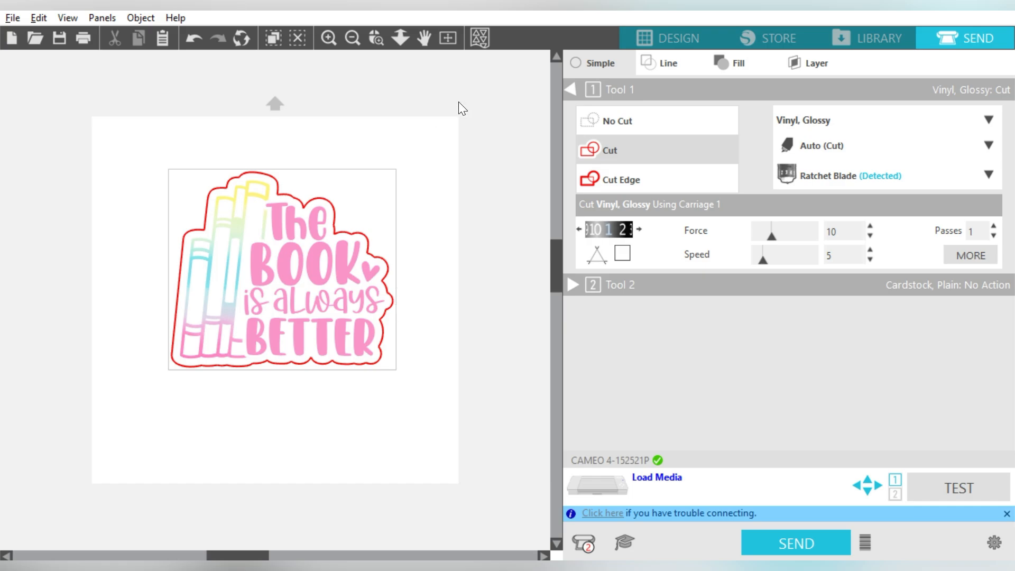
click(678, 36)
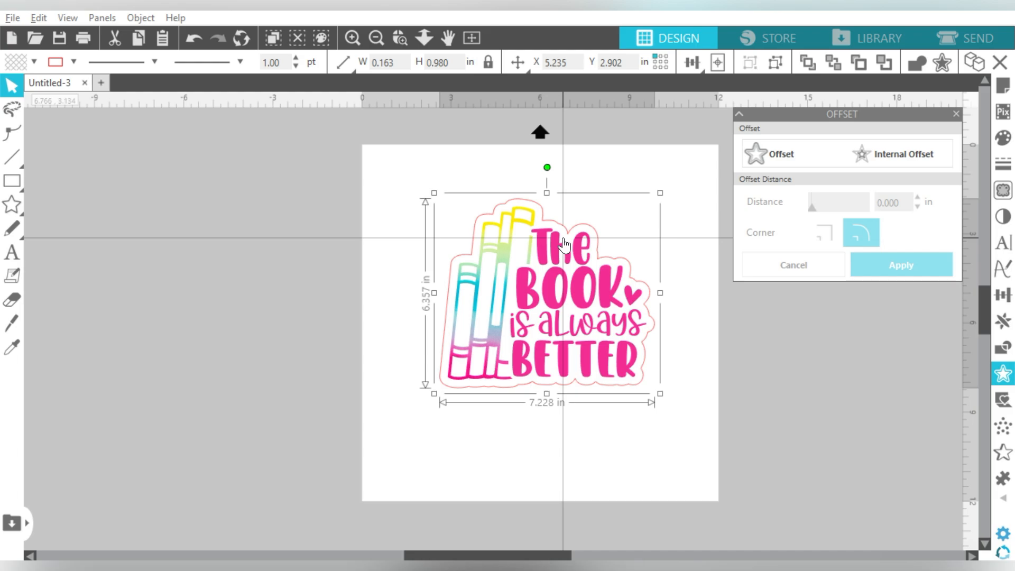
Delete the book sticker design and add the text SENIOR to the empty page.
click(956, 113)
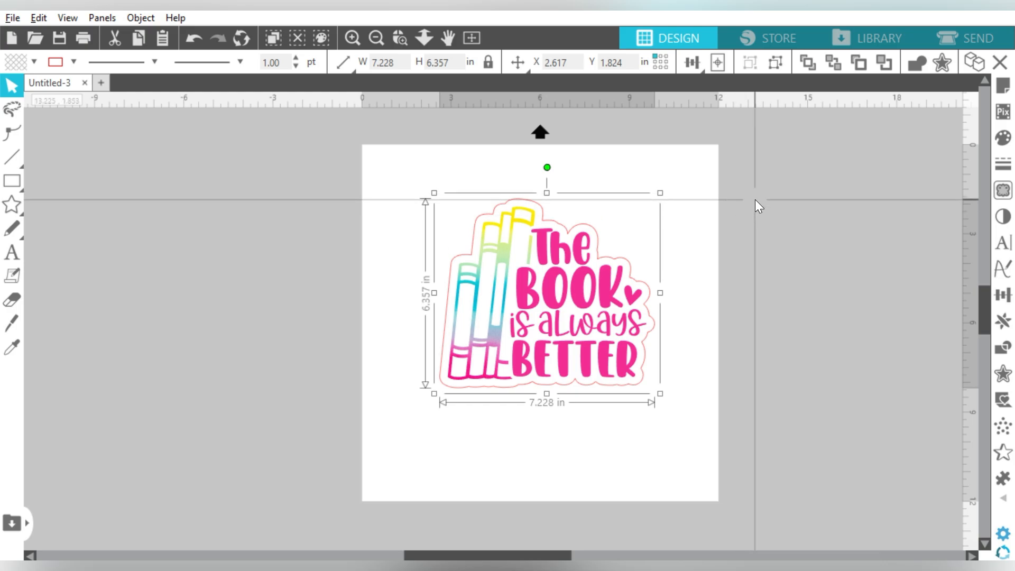
drag(763, 195, 531, 331)
click(11, 252)
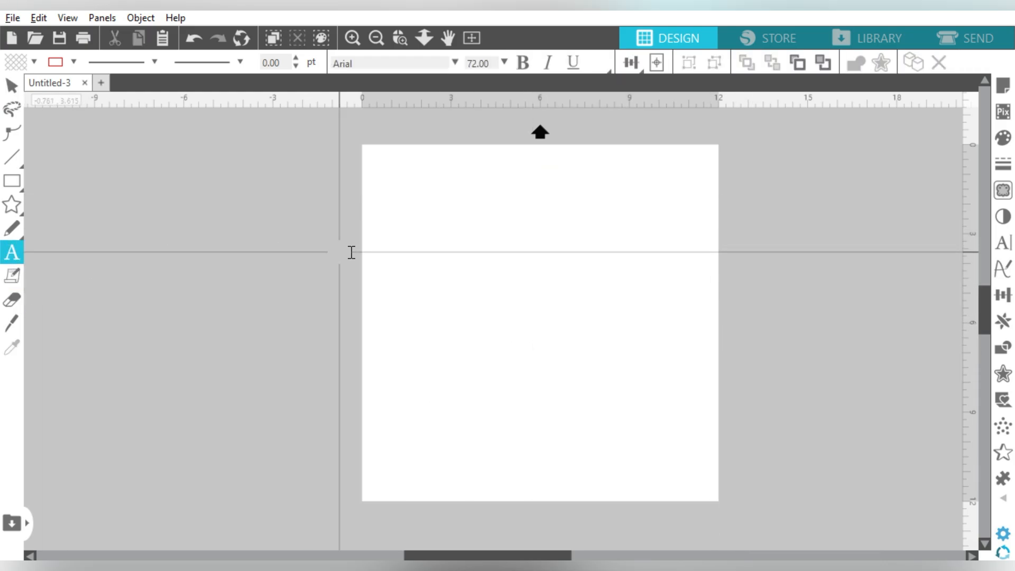
click(436, 250)
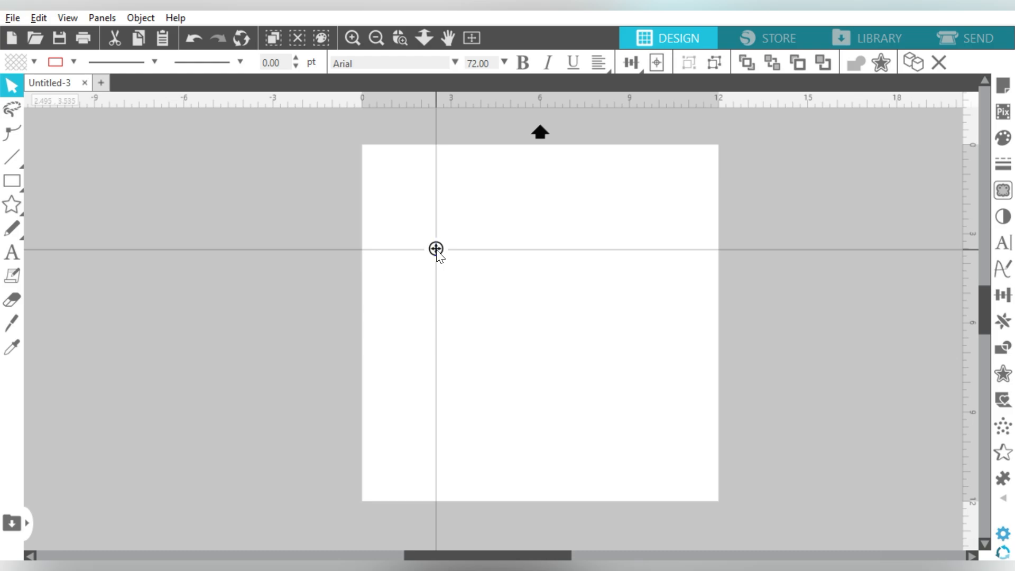
text(SENIOR)
Set the SENIOR text in the Uncle Grump font, enlarge it to about 10.6 in wide, and move it to the page's upper edge.
click(1003, 242)
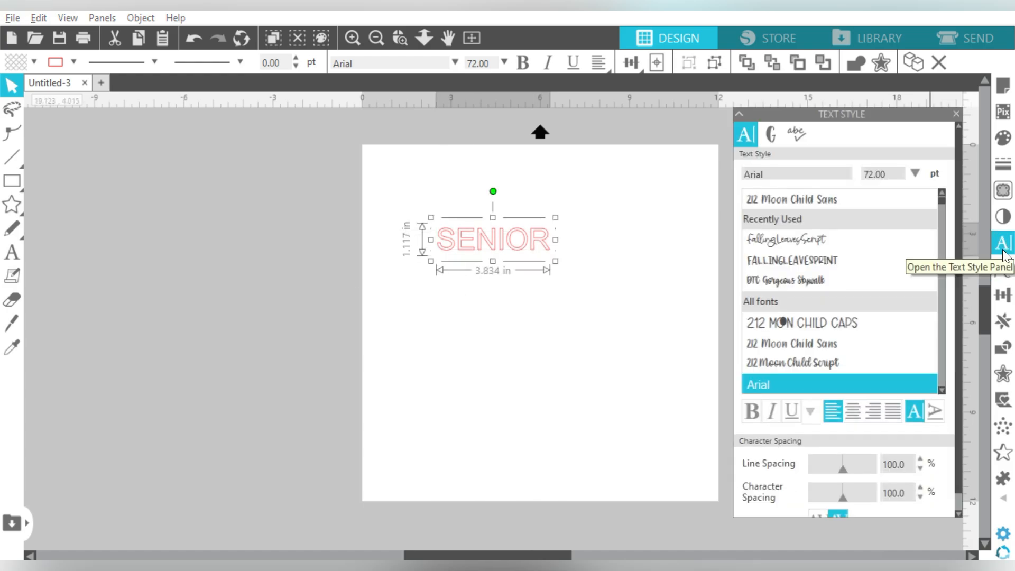
click(822, 173)
text(UNCLE)
drag(655, 296, 605, 260)
drag(689, 321, 703, 329)
drag(634, 253, 637, 197)
Duplicate the SENIOR text twice below the original, then align and evenly space the three copies.
key(ctrl+Down)
key(ctrl+Down)
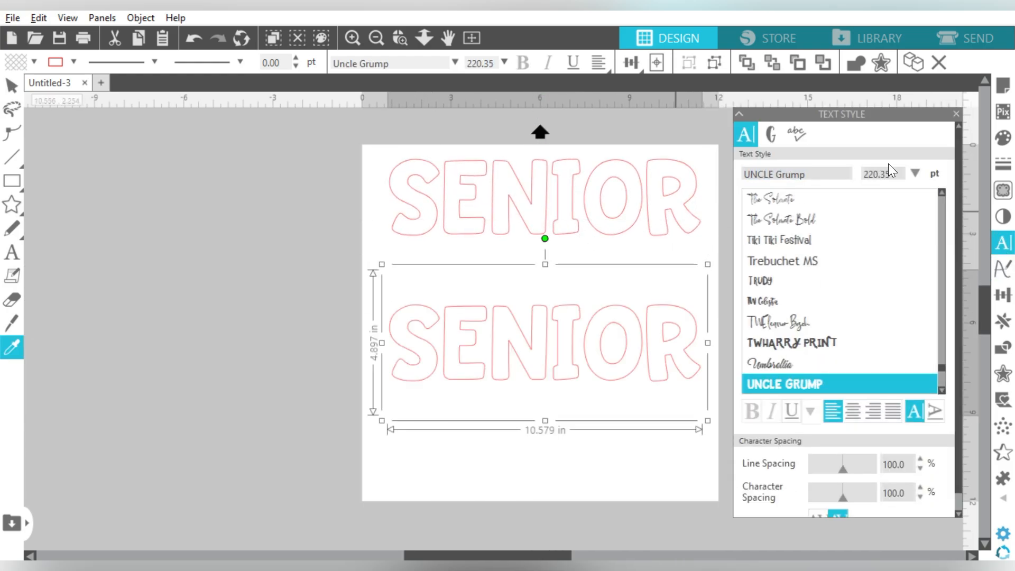
drag(644, 463, 647, 406)
key(ctrl+a)
click(632, 62)
click(656, 88)
click(657, 138)
click(338, 249)
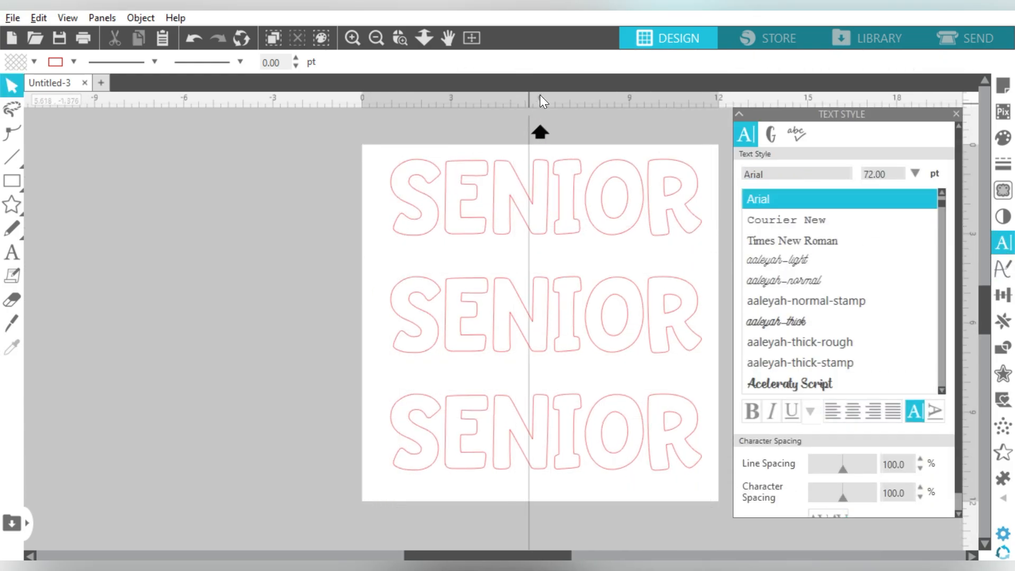
Fill all three SENIOR words with black.
drag(619, 121, 465, 423)
click(33, 63)
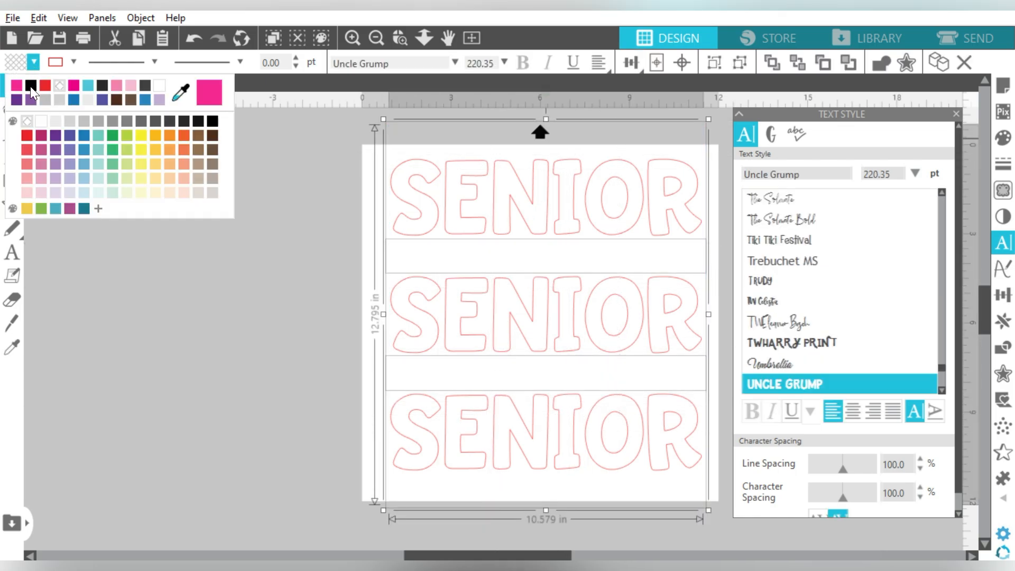
click(30, 87)
click(262, 167)
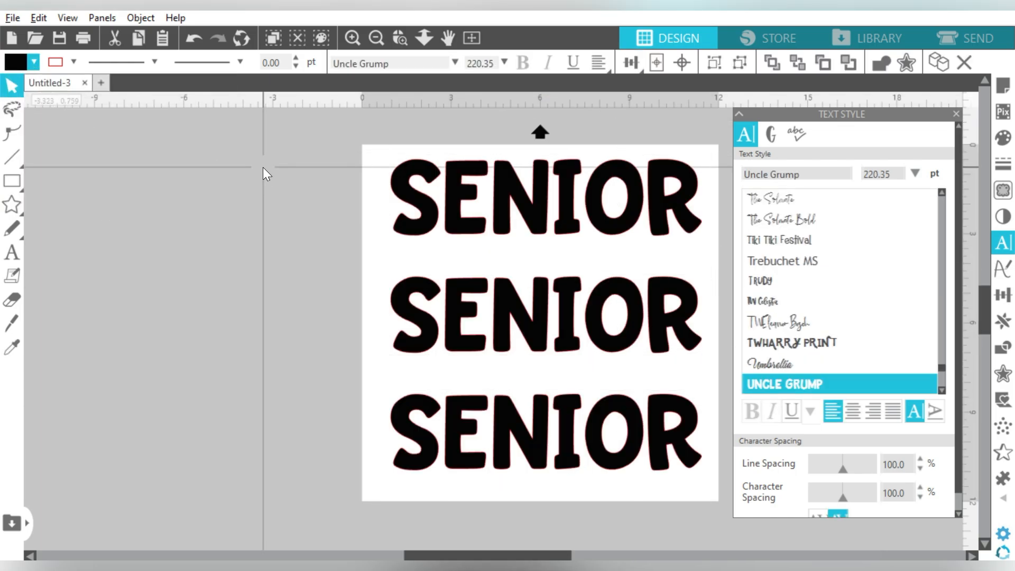
Offset the topmost SENIOR by 0.125 in with rounded corners and group the offset pieces.
click(388, 198)
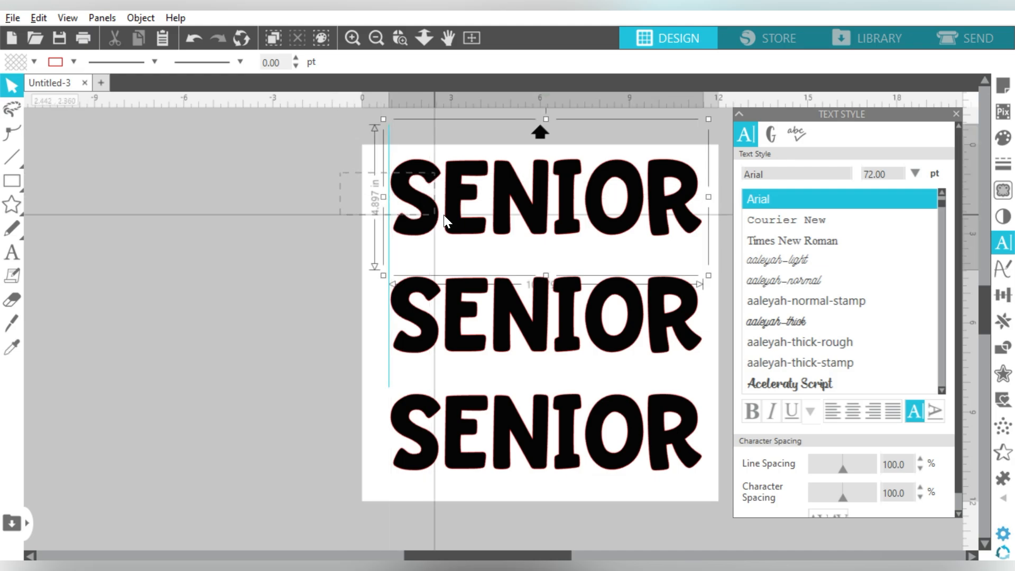
click(1004, 377)
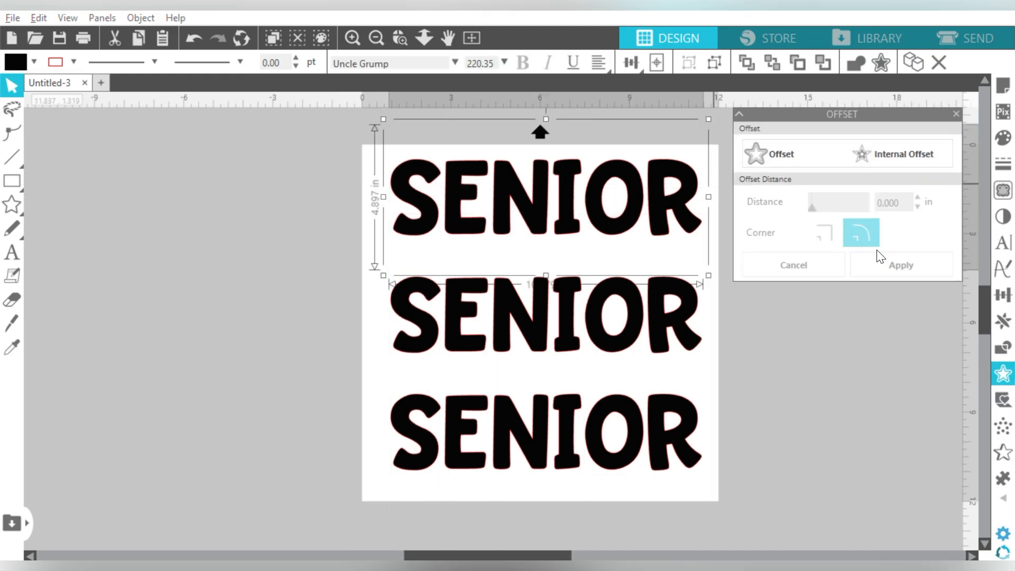
click(772, 151)
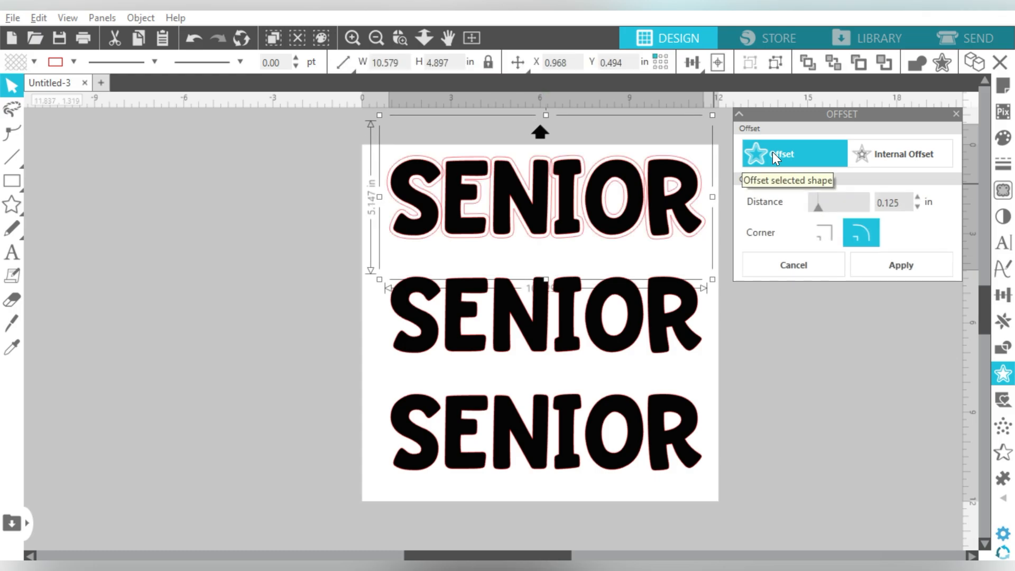
click(889, 265)
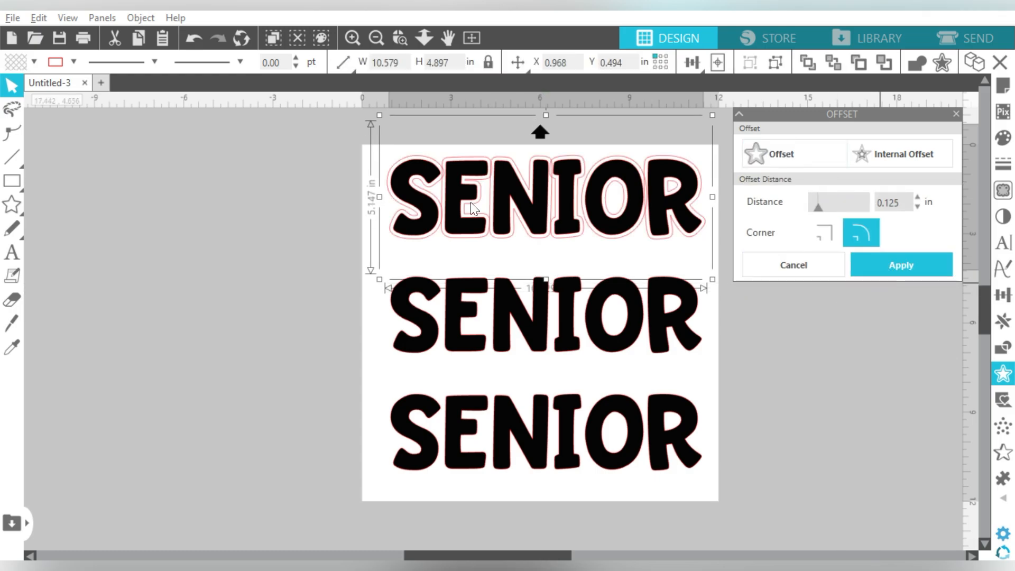
click(780, 62)
Give the topmost SENIOR's offset a red fill and a matching red line colour.
click(33, 59)
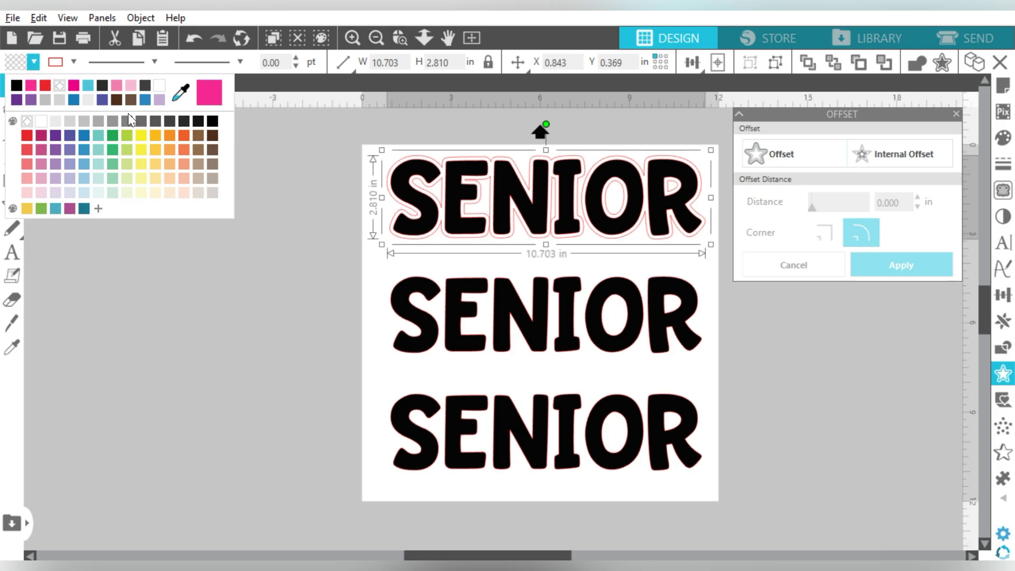
click(36, 135)
click(73, 62)
click(78, 87)
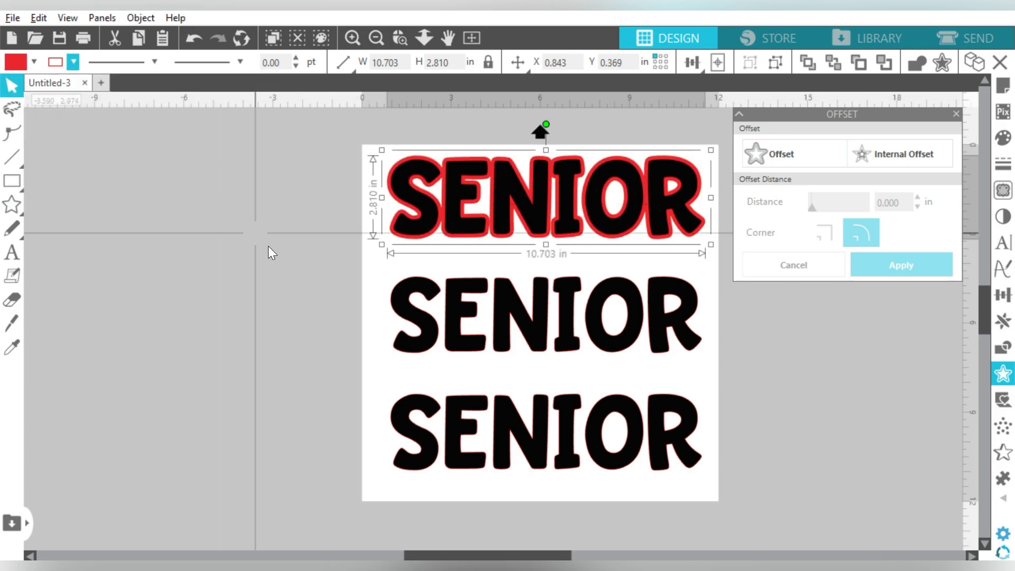
Add an offset slightly under 0.120 in with rounded corners around the middle SENIOR.
click(504, 277)
click(771, 157)
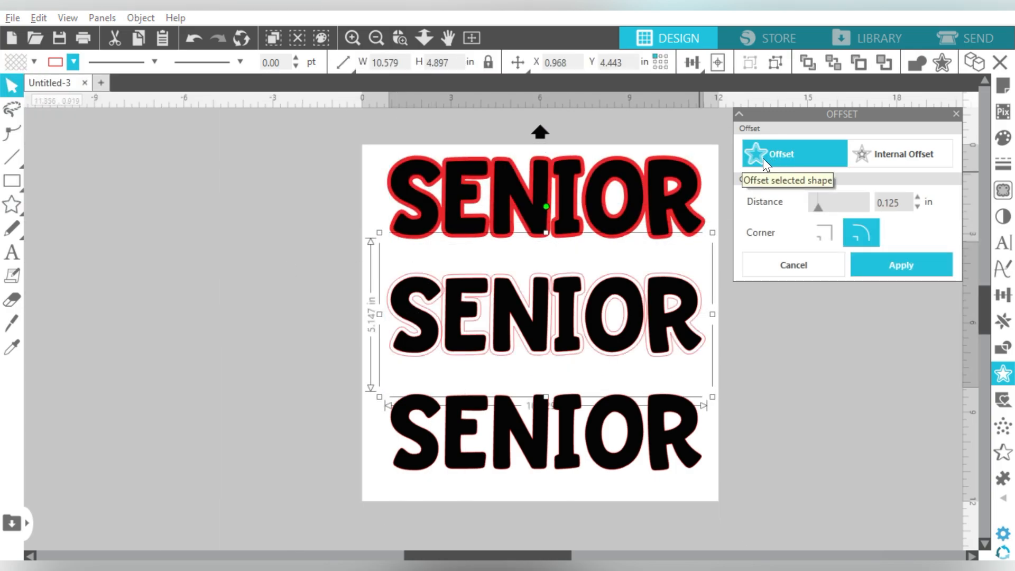
click(917, 206)
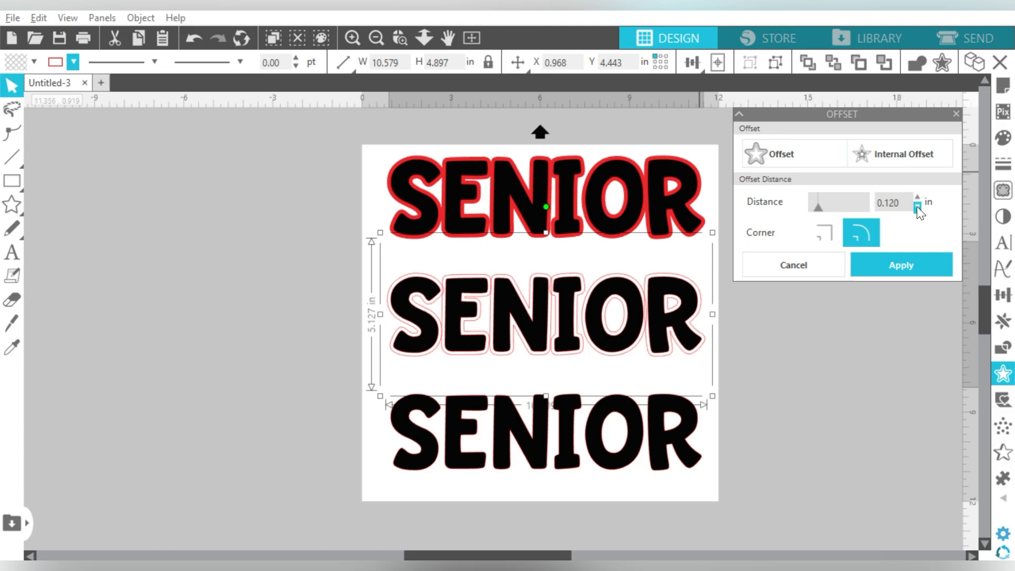
click(889, 266)
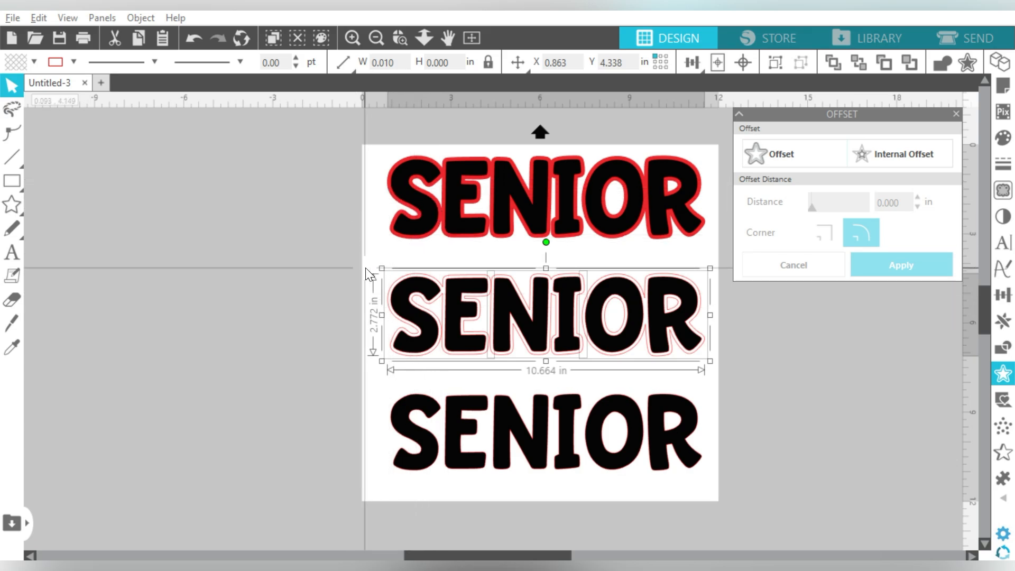
Make a compound path of the middle SENIOR and its offset, and remove its red outline colour.
drag(340, 262, 730, 363)
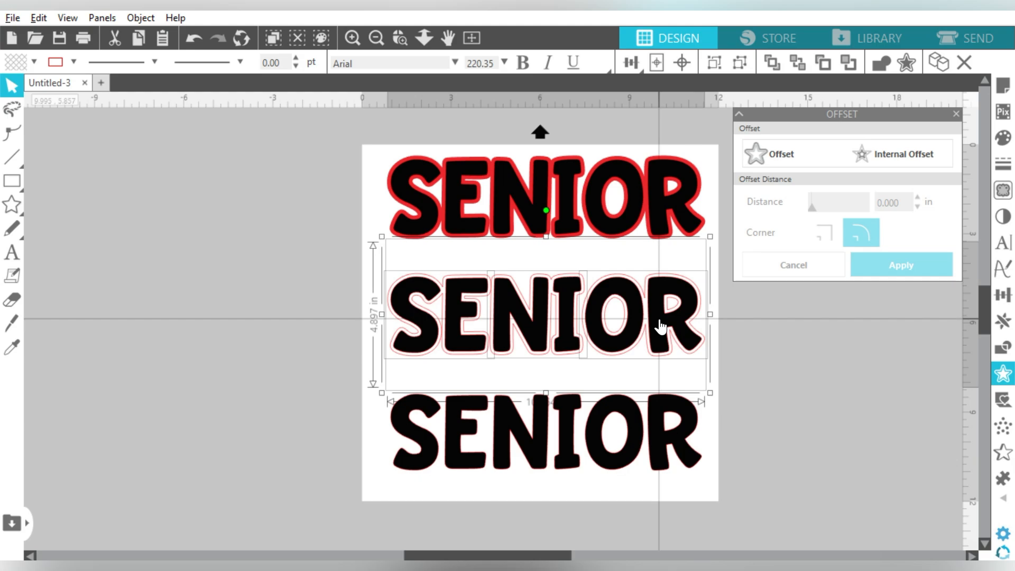
right_click(660, 326)
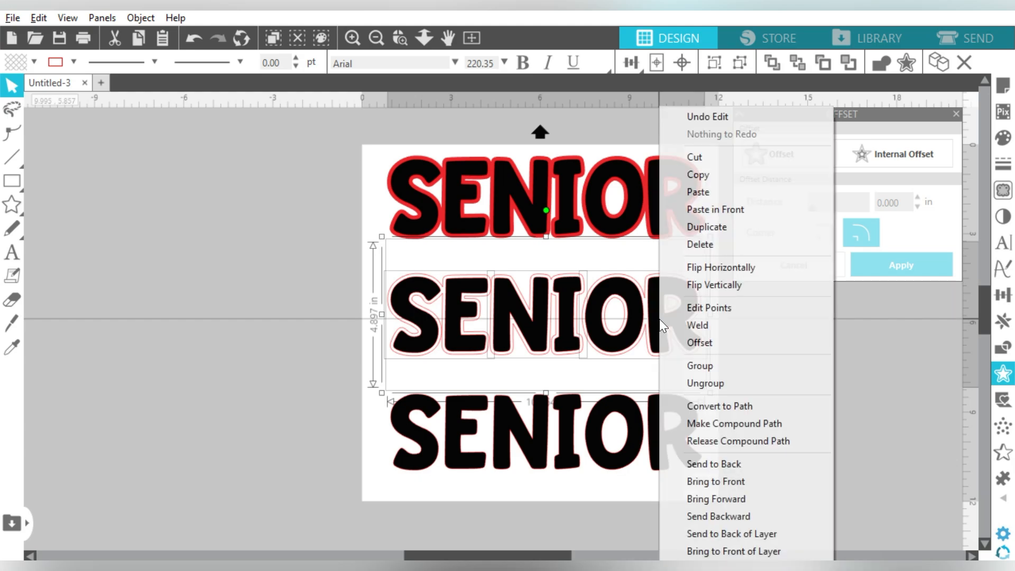
click(690, 423)
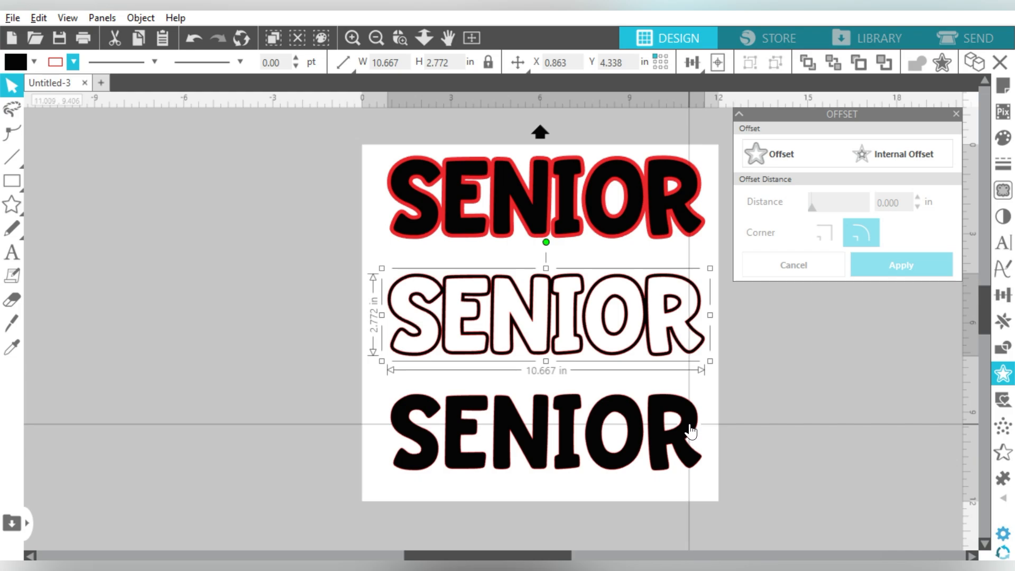
click(73, 62)
click(57, 88)
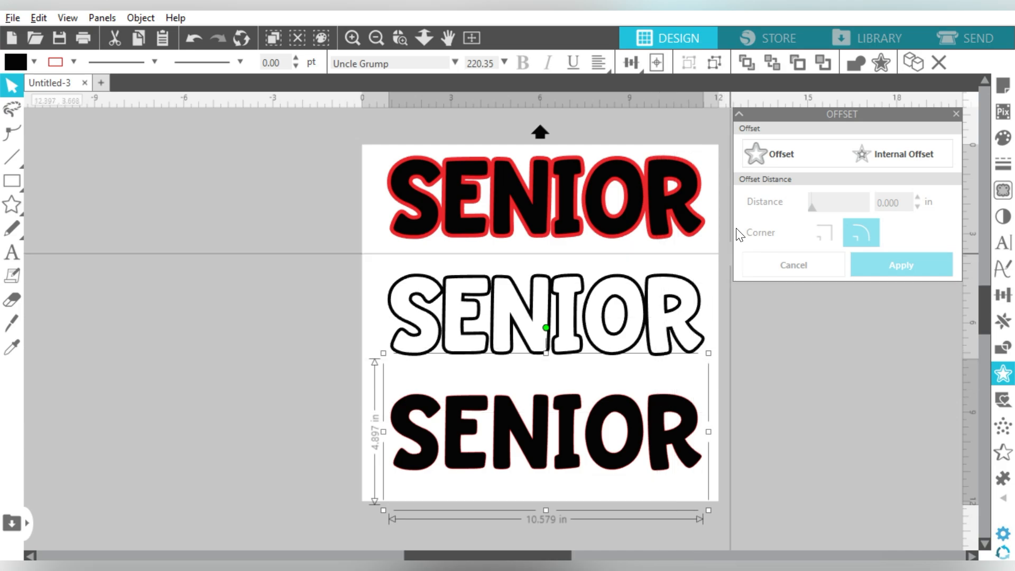
Offset the lowest SENIOR by 0.100 in, and offset the resulting outline again by 0.125 in.
click(760, 154)
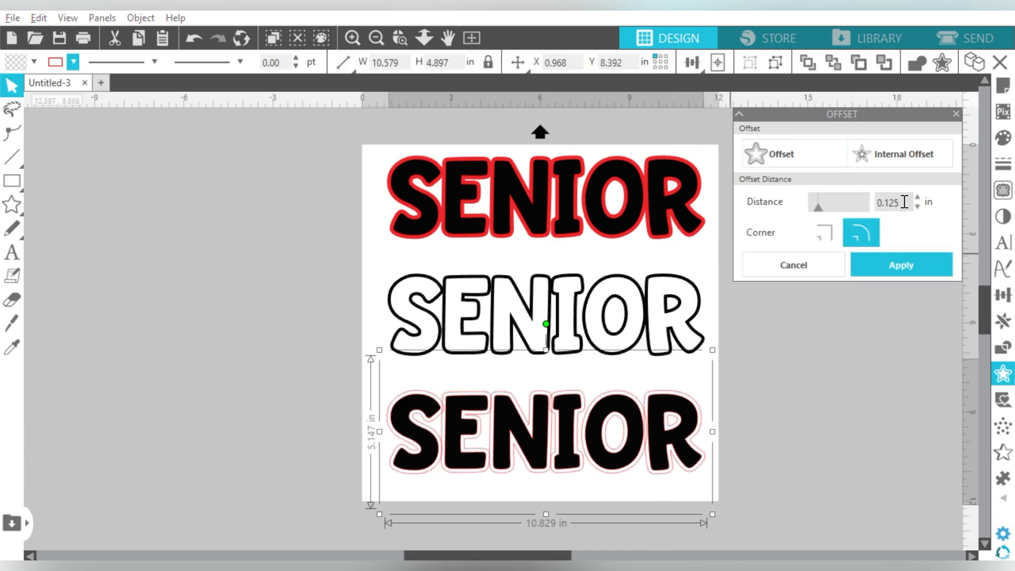
key(BackSpace)
key(BackSpace)
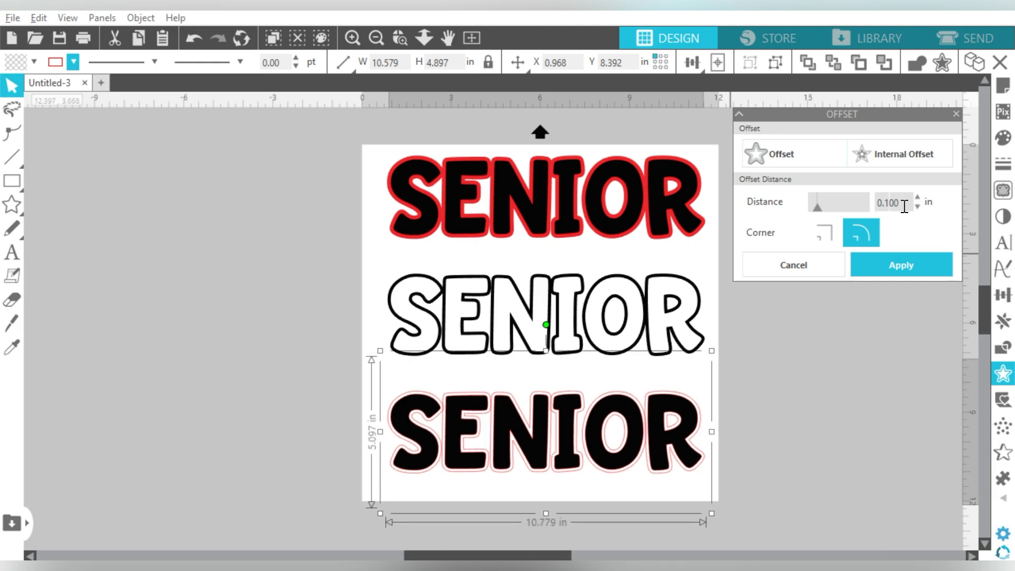
click(893, 267)
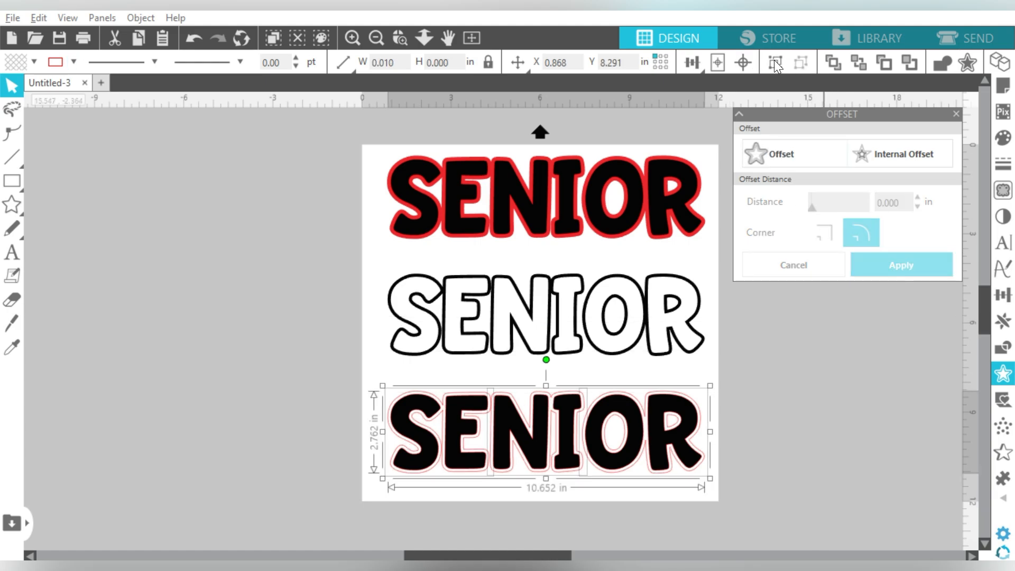
drag(786, 419, 706, 482)
click(768, 156)
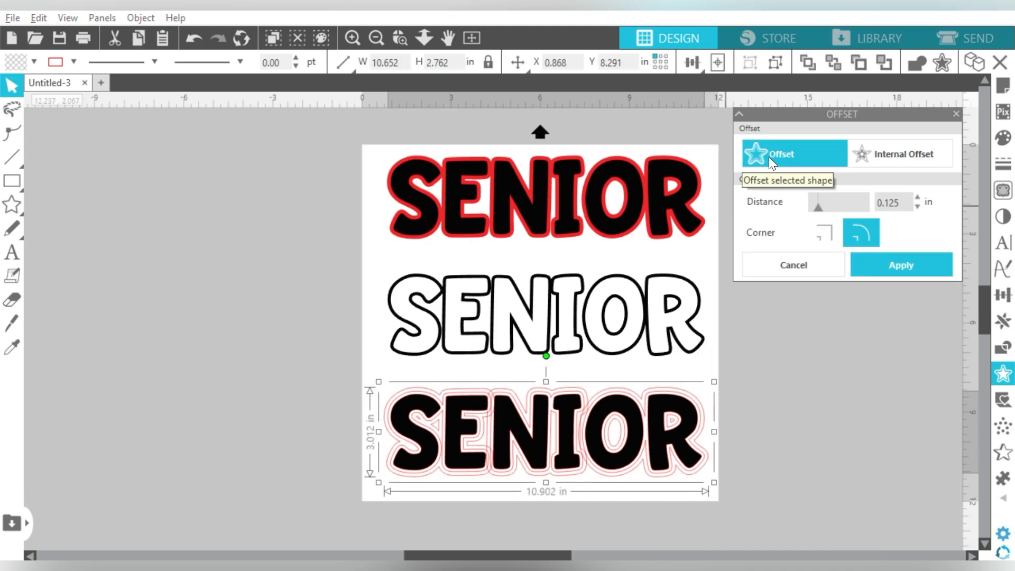
Make a compound path of the lowest SENIOR with its two offsets, and remove its red outline colour.
drag(787, 378, 402, 479)
right_click(420, 426)
click(475, 423)
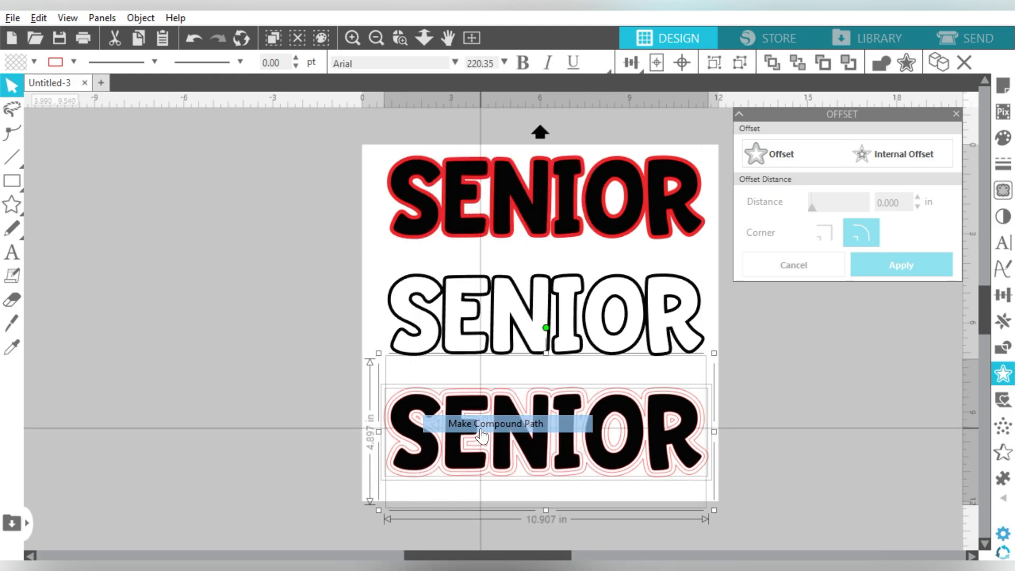
click(74, 62)
click(58, 86)
click(761, 401)
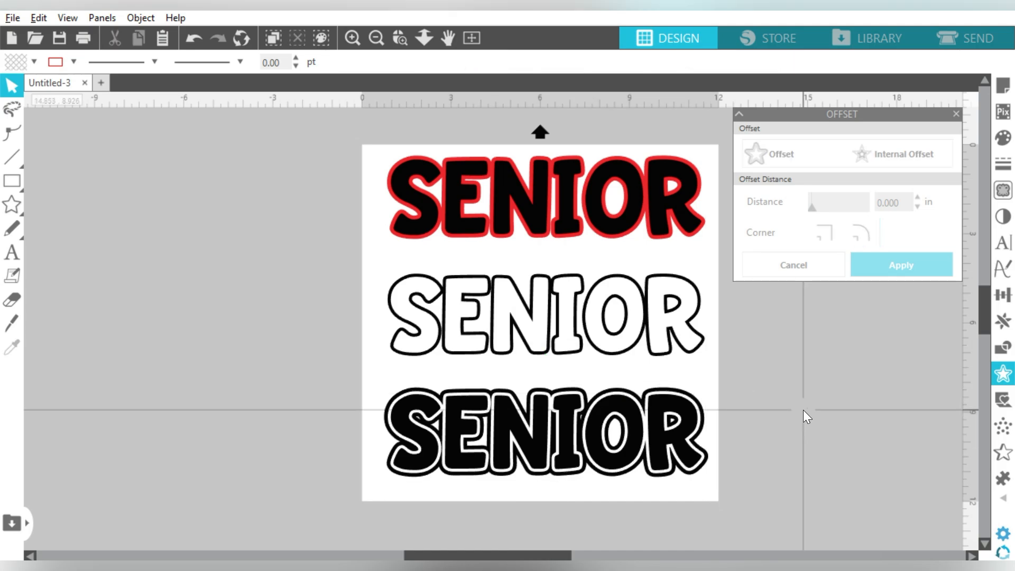